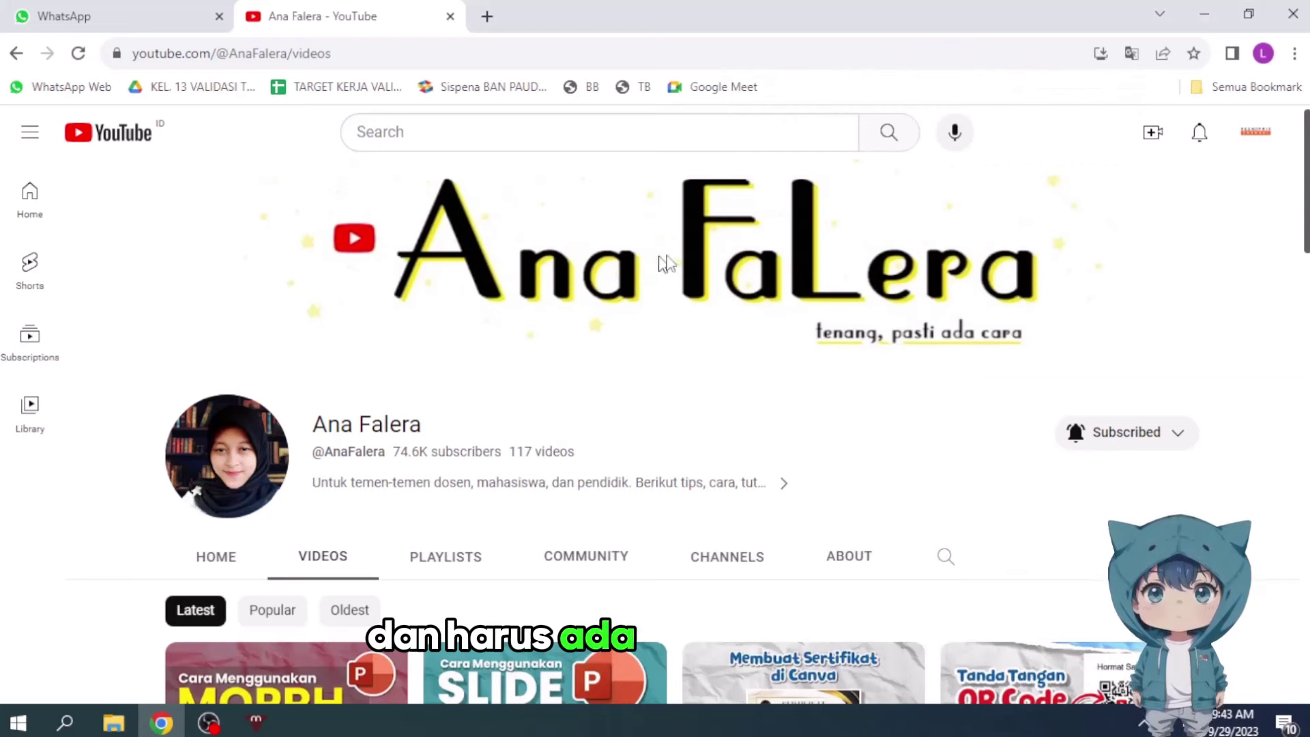
Search the web for 'wepik' in a new Chrome tab.
click(487, 16)
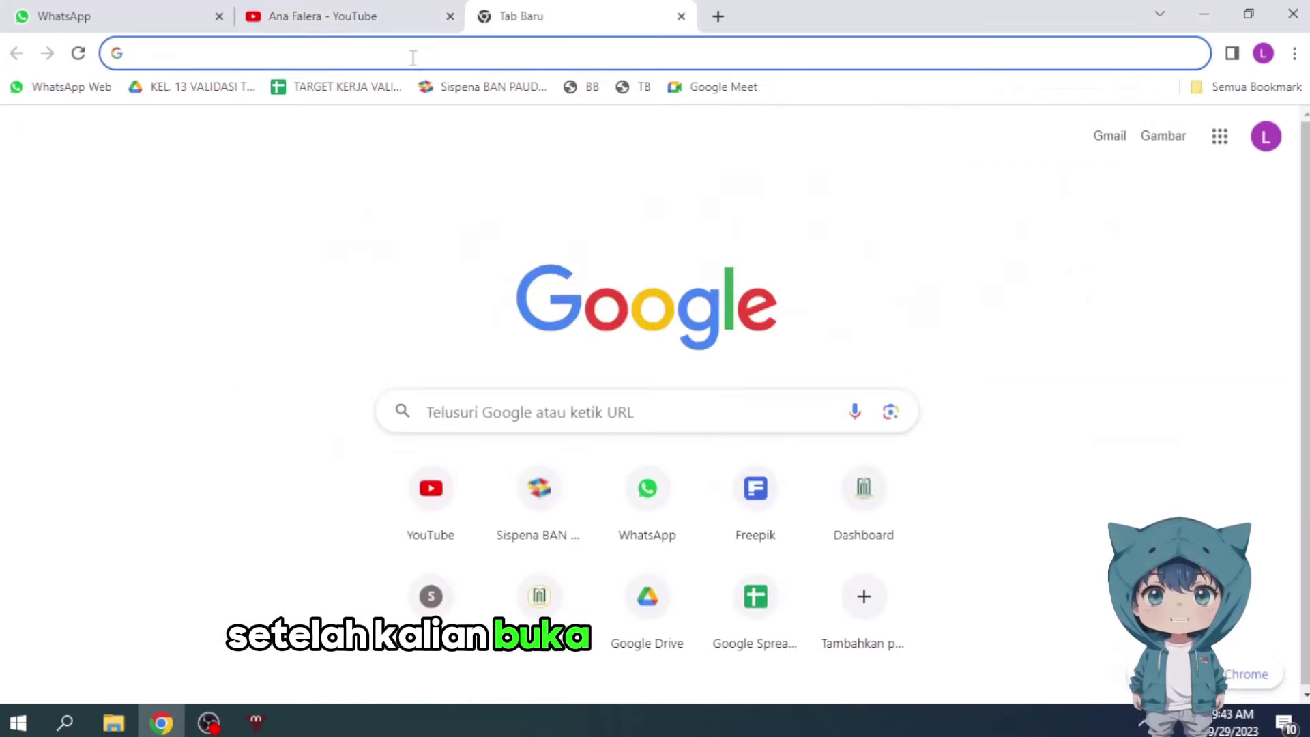
text(wepi)
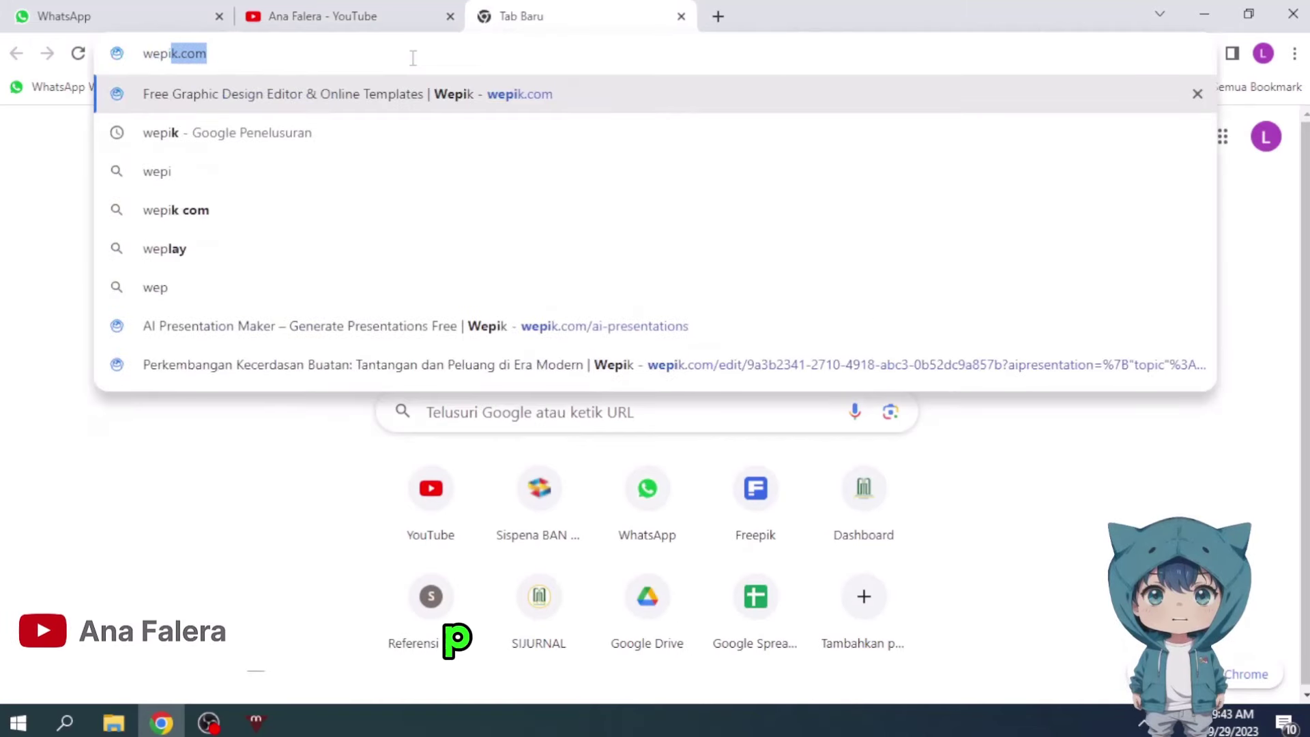
text(k)
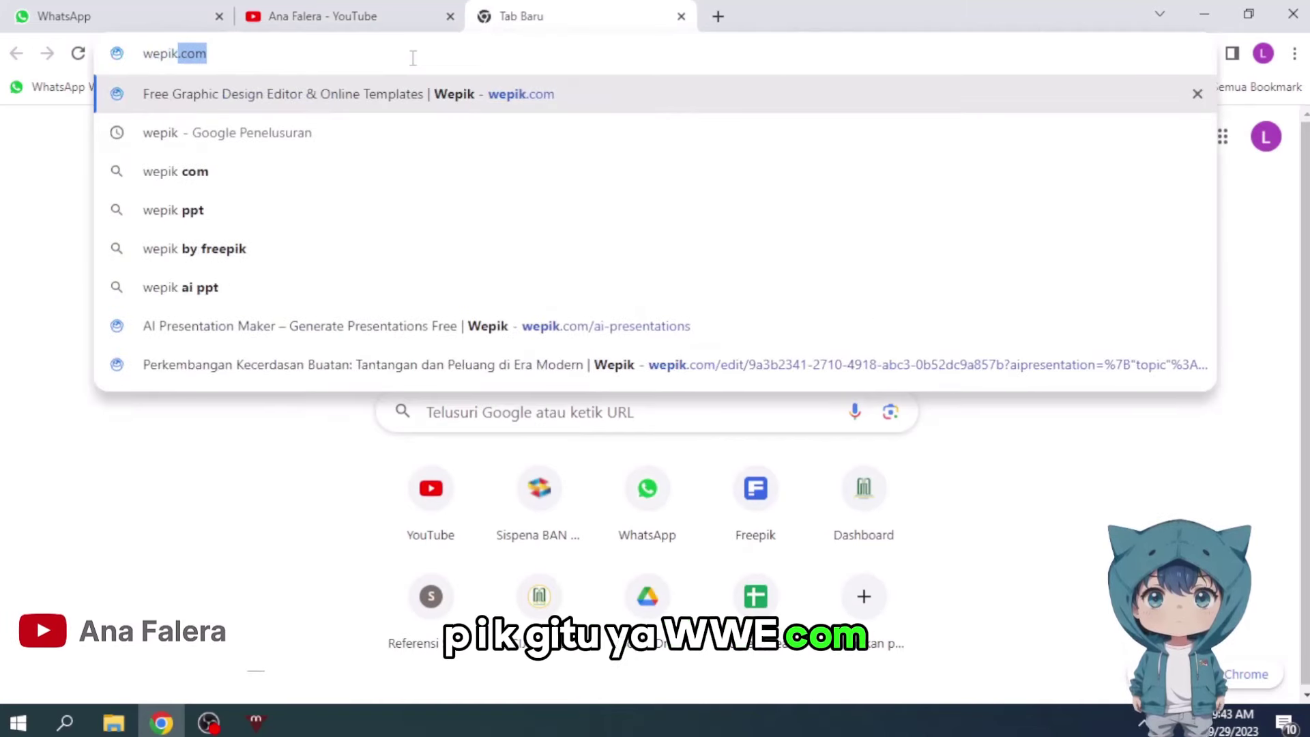
key(BackSpace)
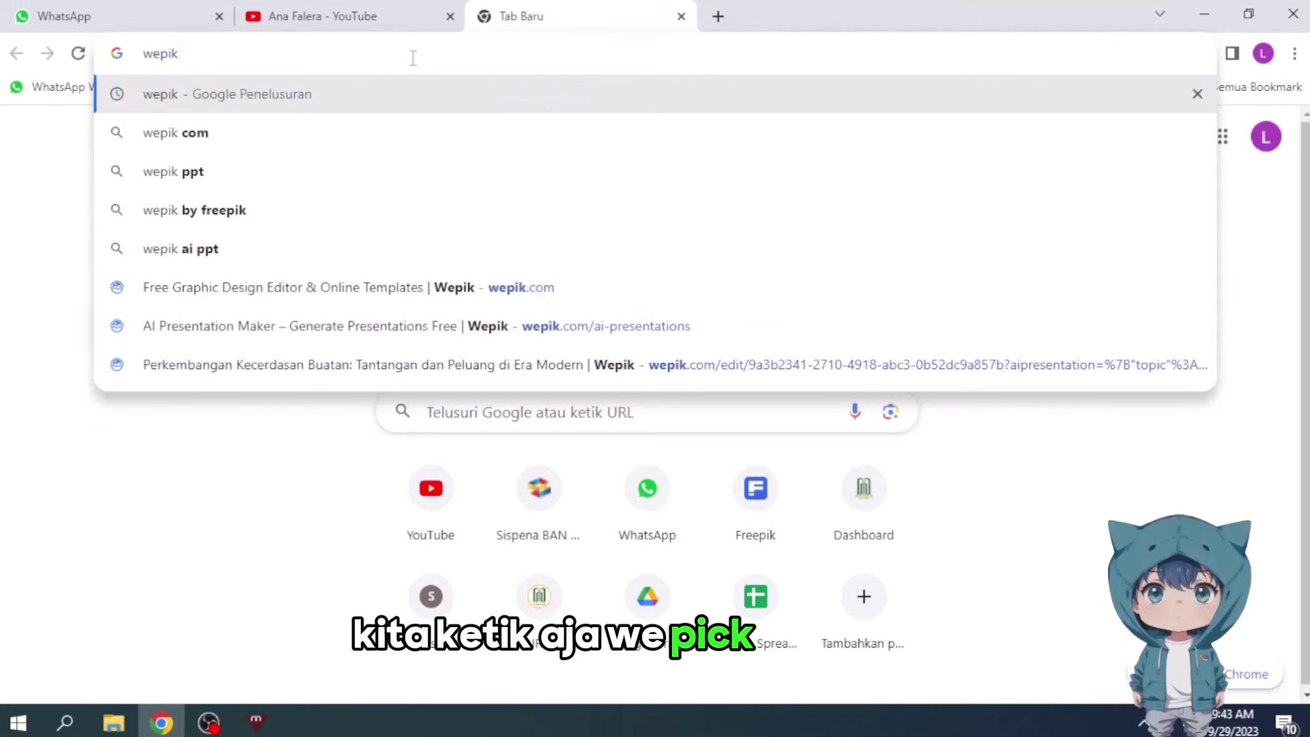
key(Return)
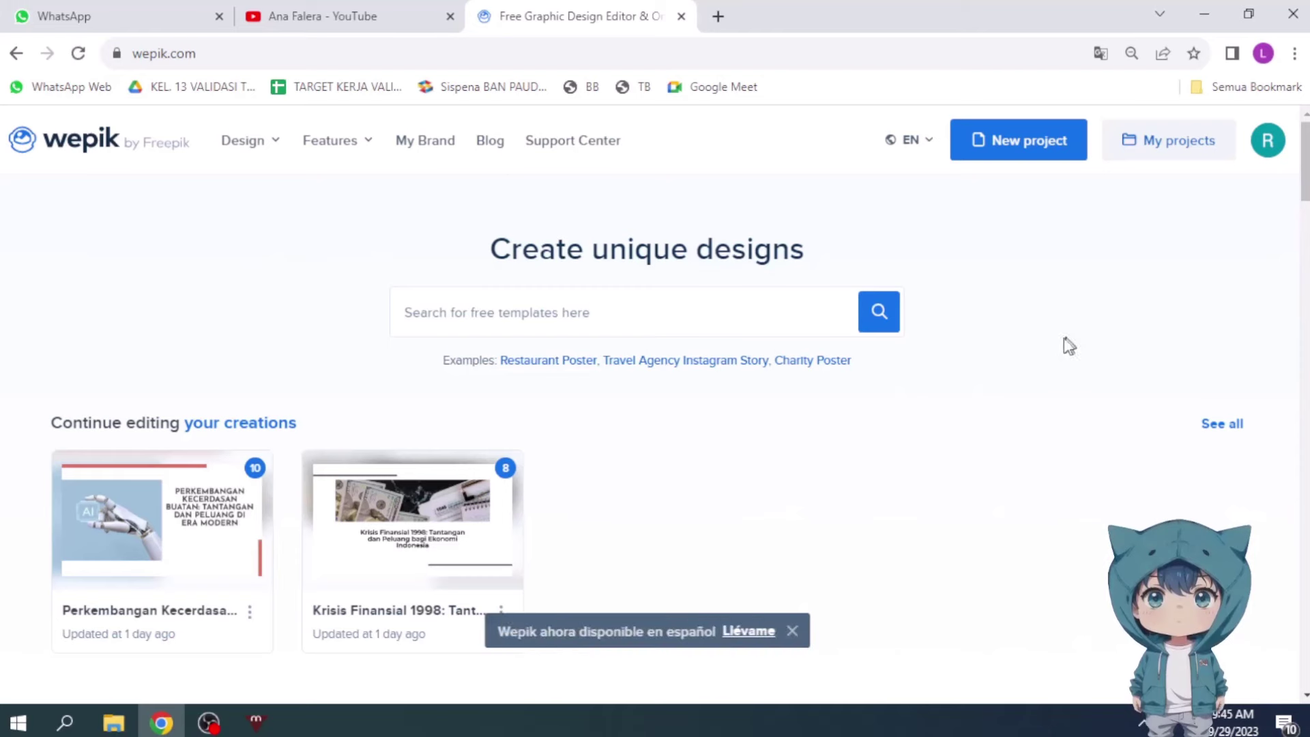
Scroll down the Wepik home page and go to the AI Presentation Maker.
scroll(1062, 348, down, 3)
scroll(1062, 348, down, 3)
scroll(1040, 312, down, 1)
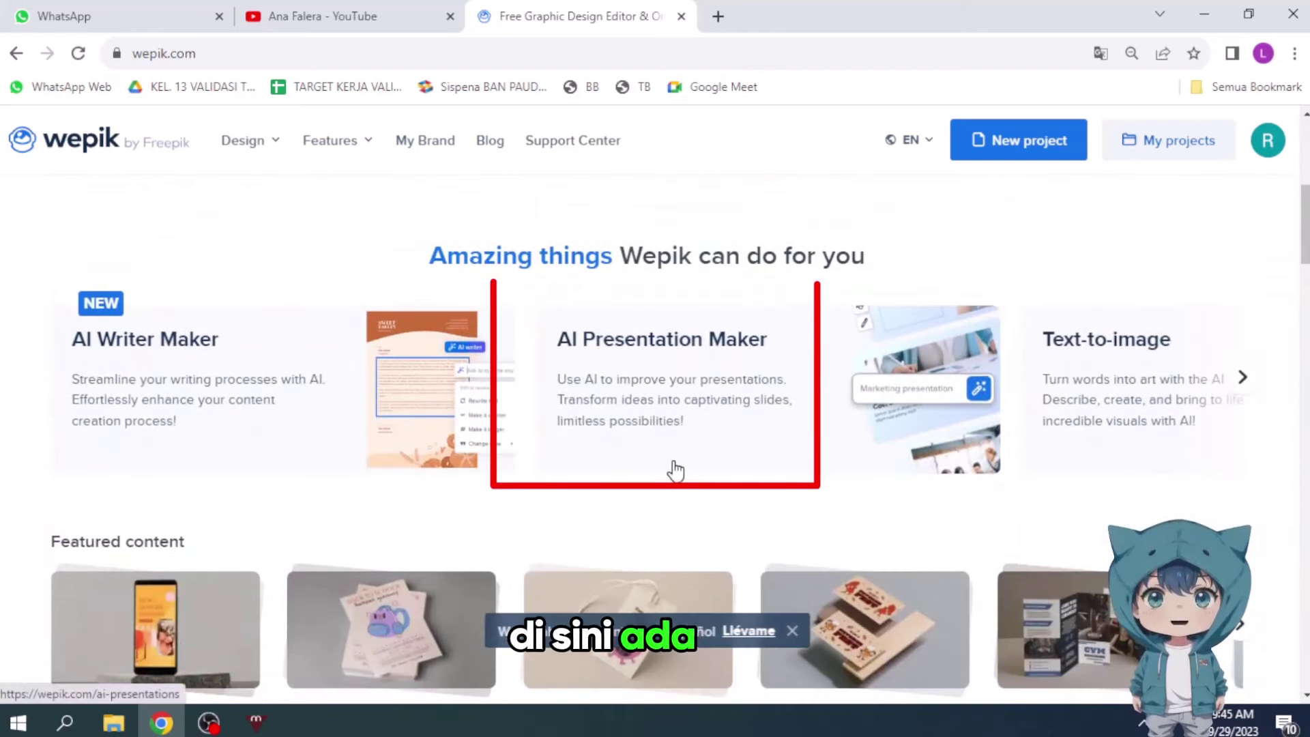
click(651, 371)
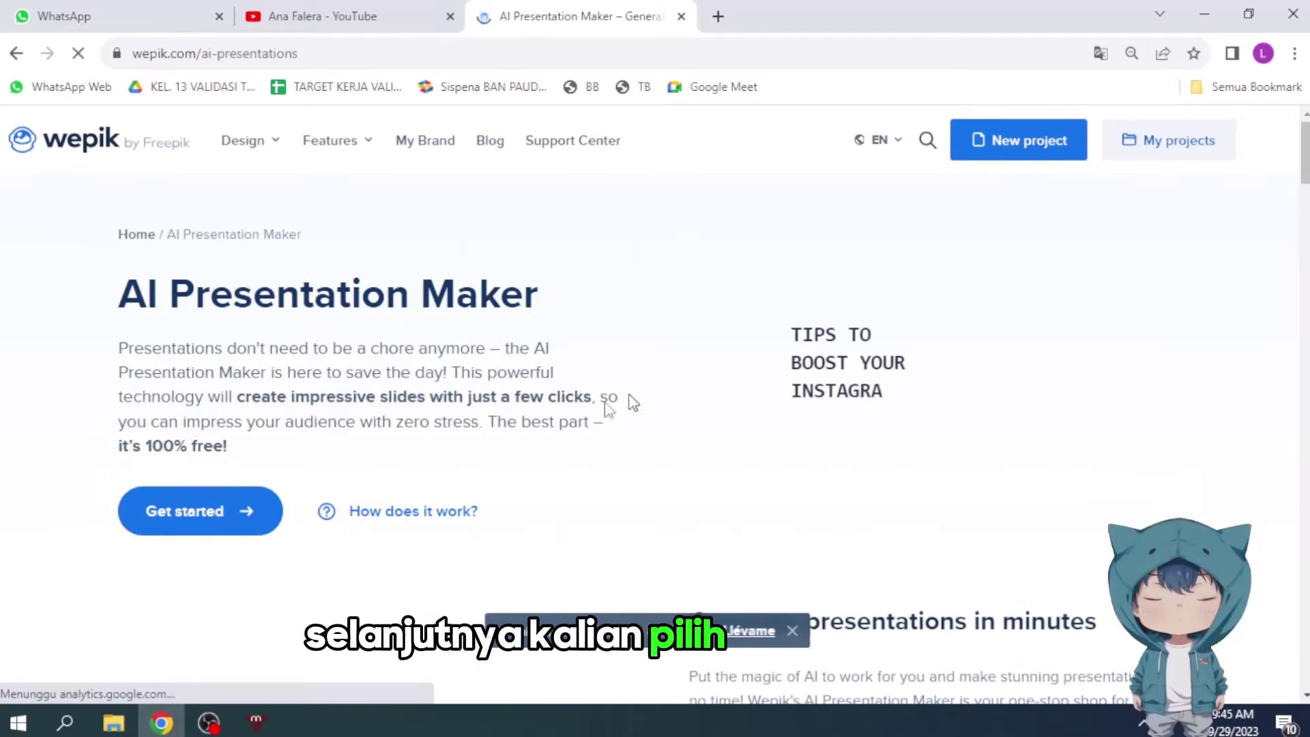
Start a new AI presentation with the topic 'masalah perkembangan anak di negara maju'.
click(240, 514)
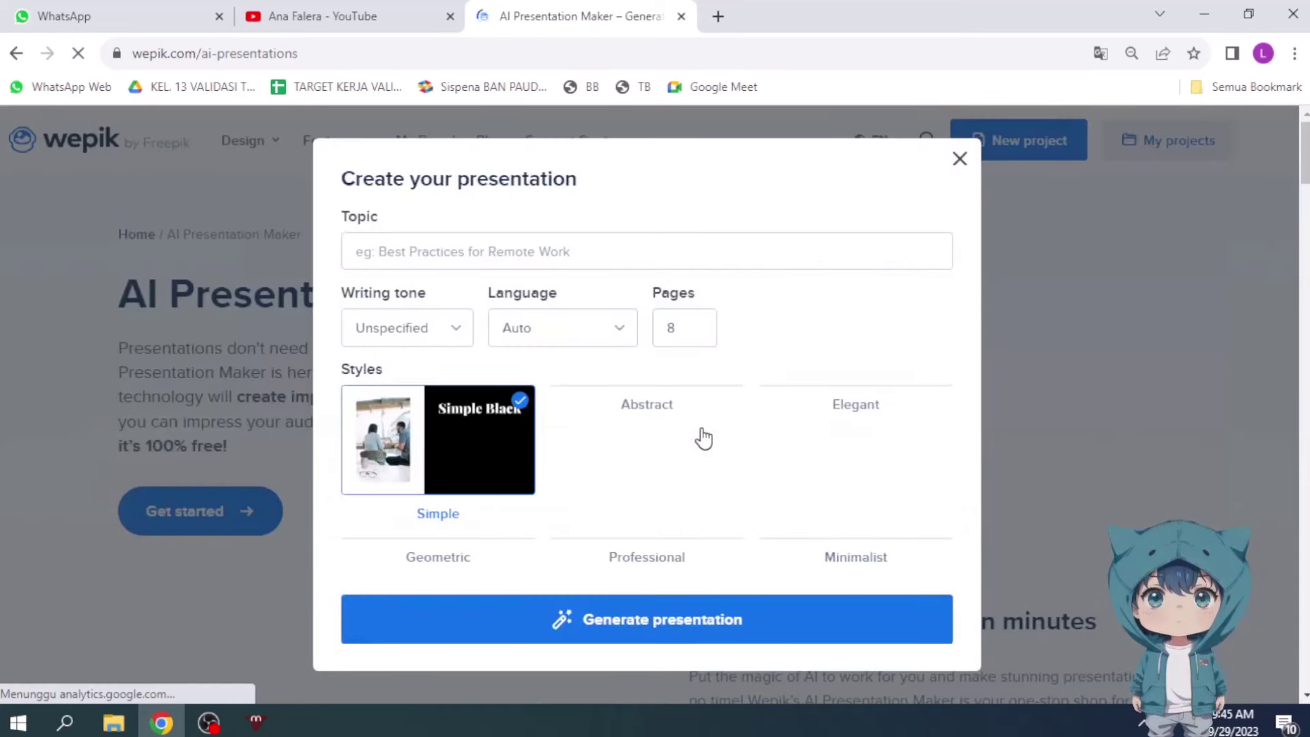
scroll(587, 355, down, 1)
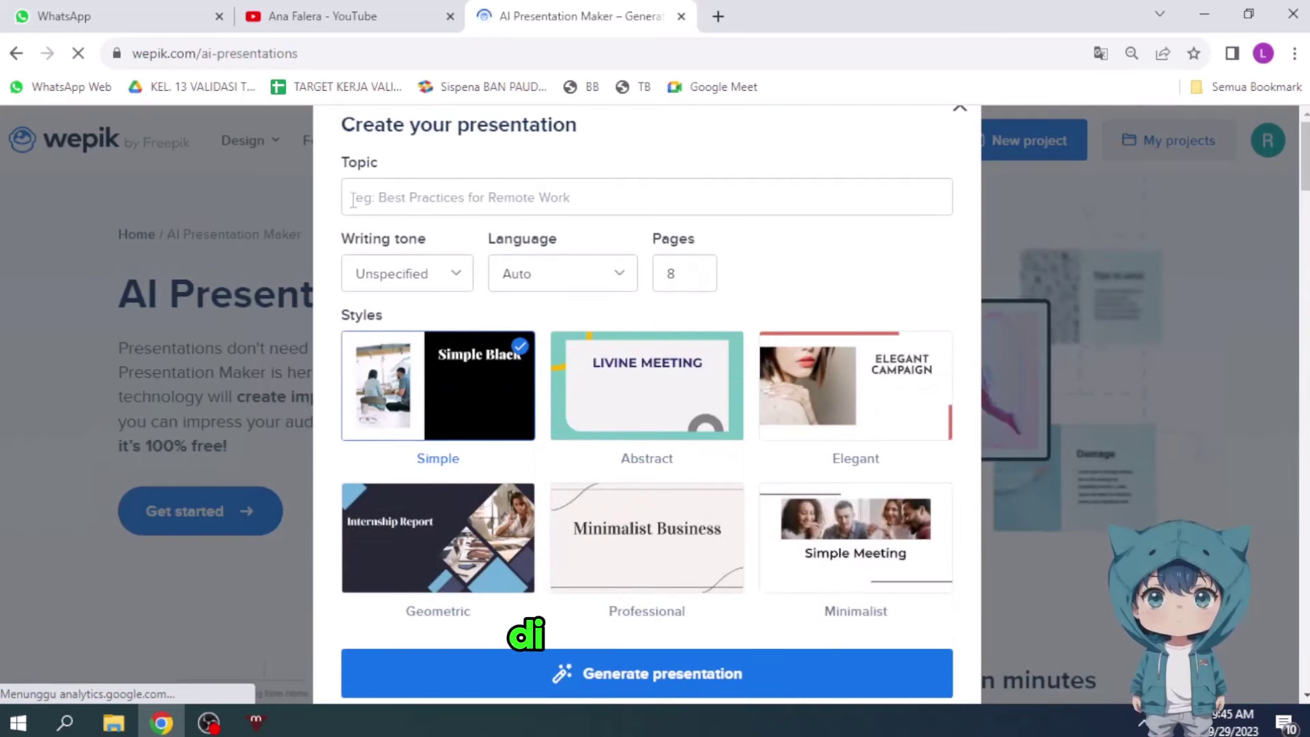
click(468, 196)
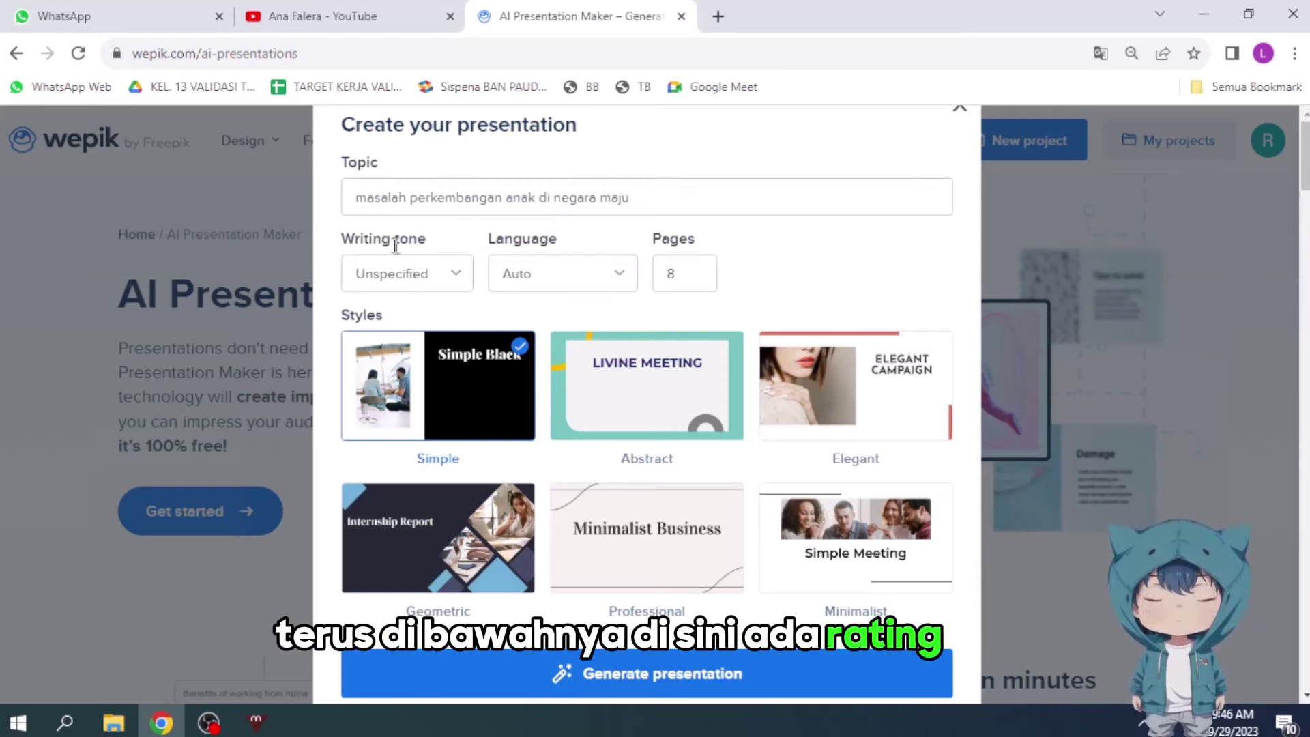
click(425, 274)
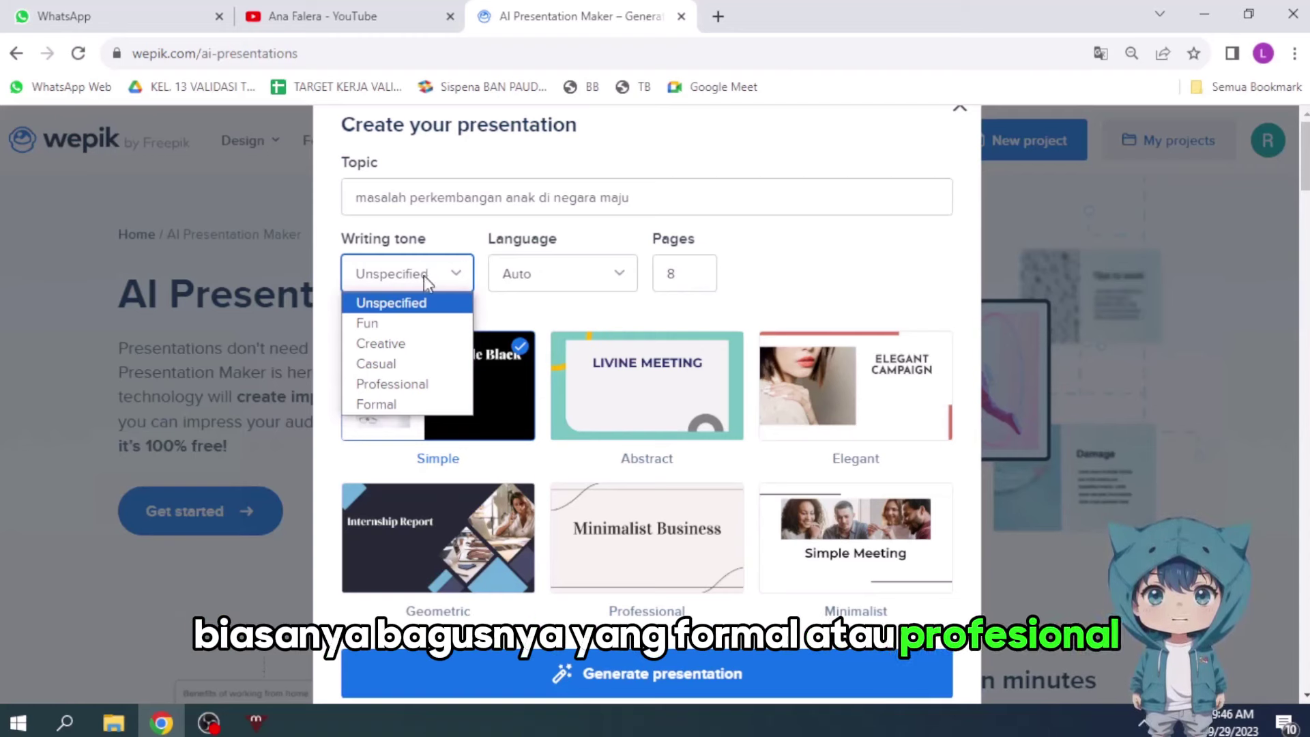
Set the writing tone to Professional and leave the language on Auto.
click(411, 383)
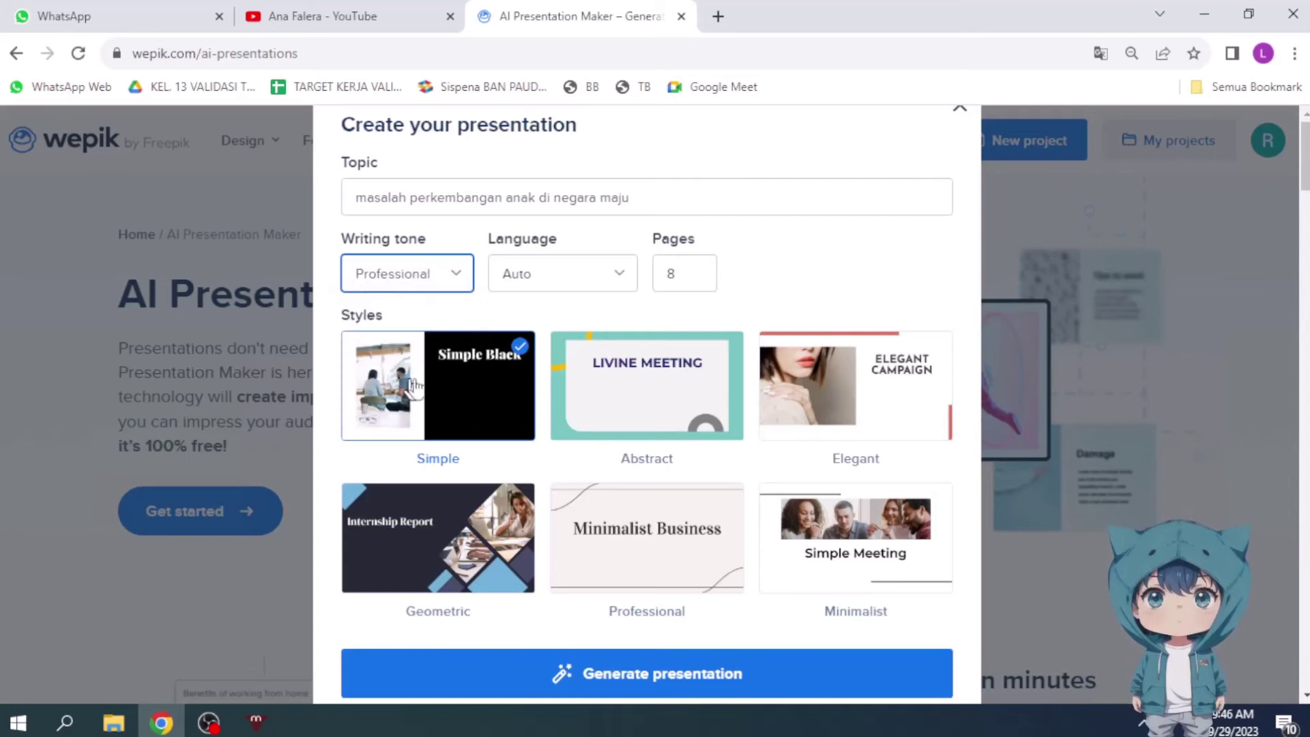
click(618, 277)
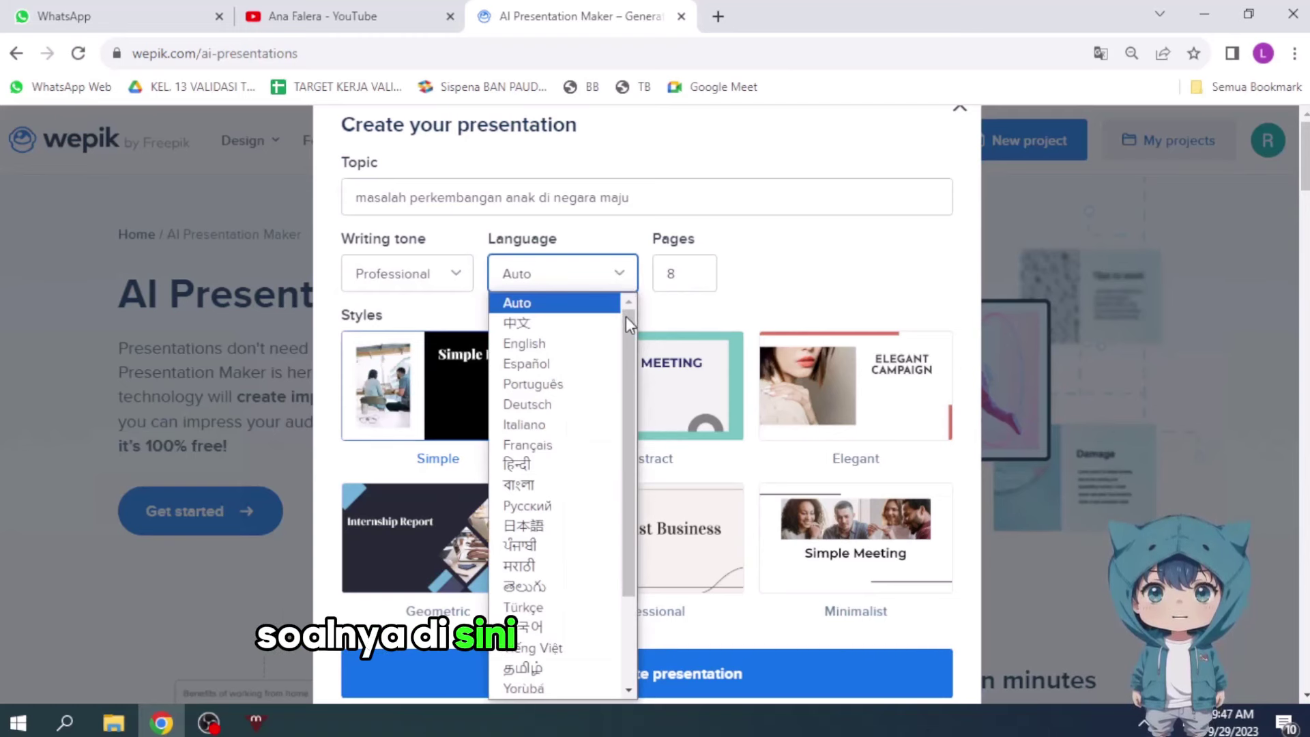
drag(625, 316, 631, 403)
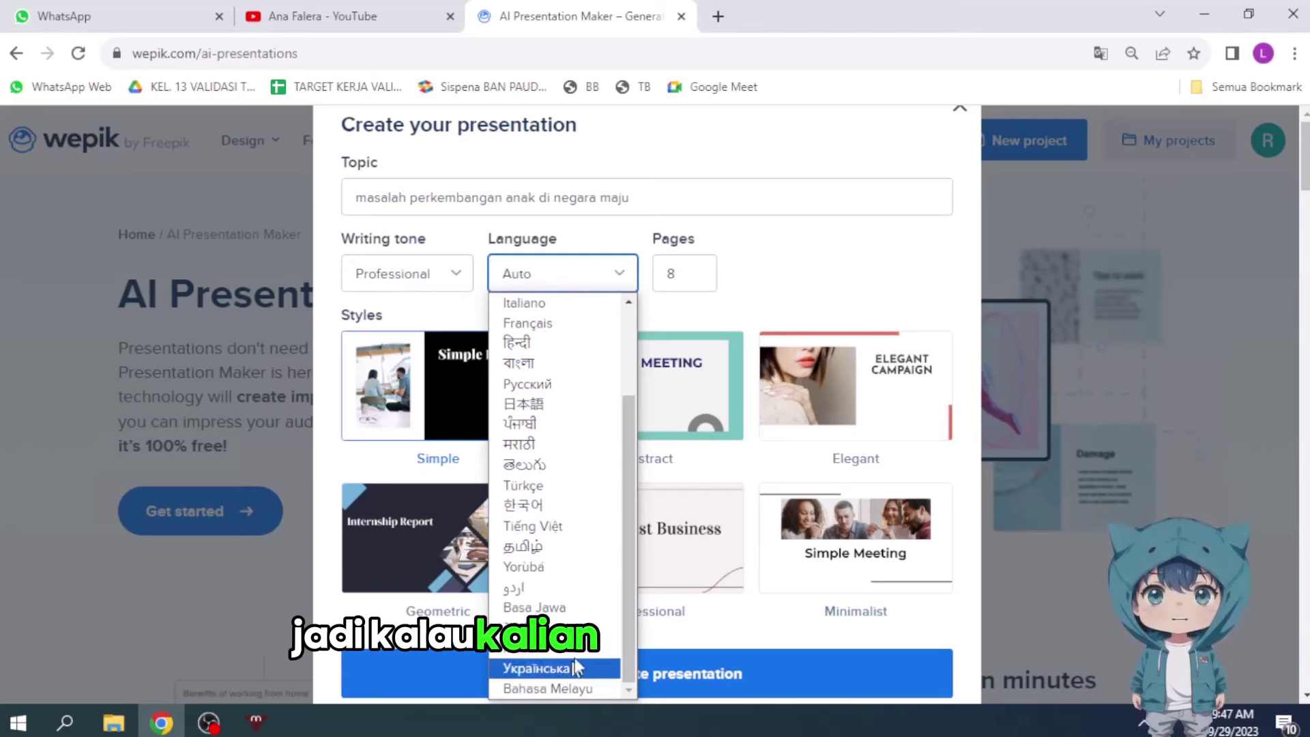
drag(631, 594, 625, 350)
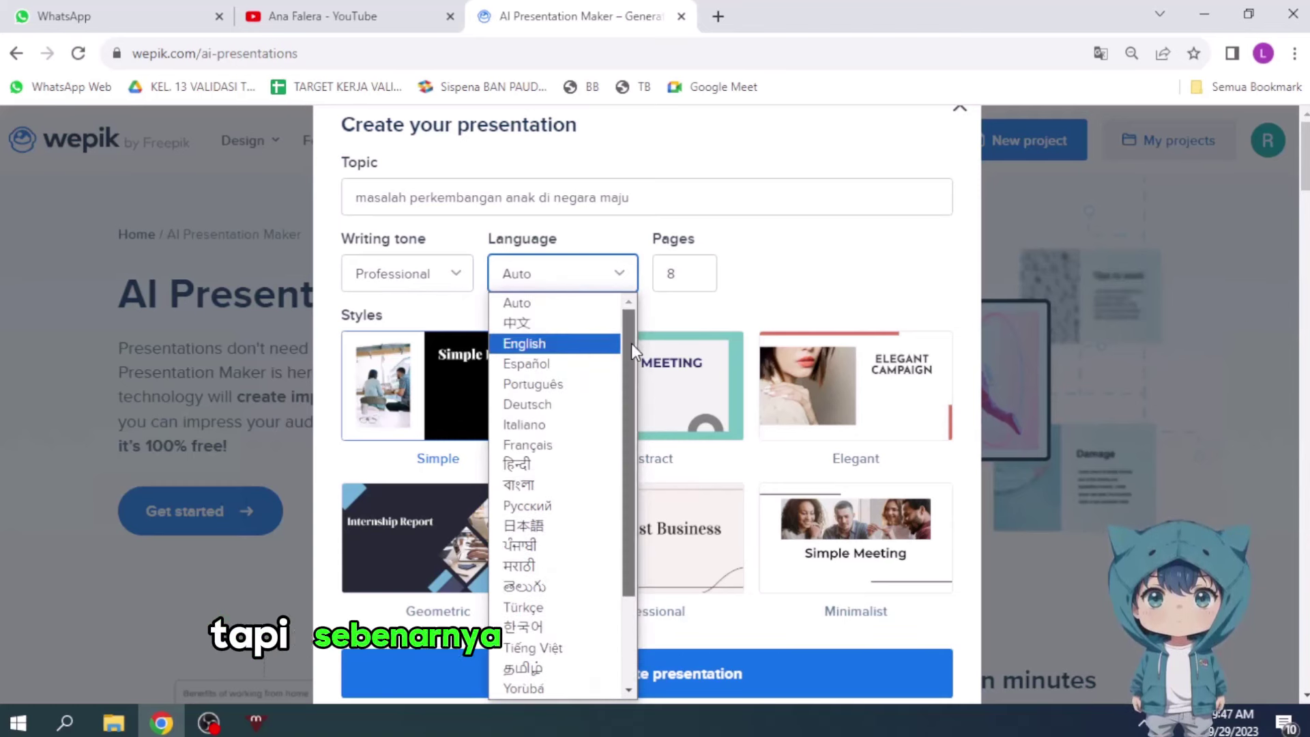
drag(632, 343, 620, 440)
scroll(620, 444, up, 3)
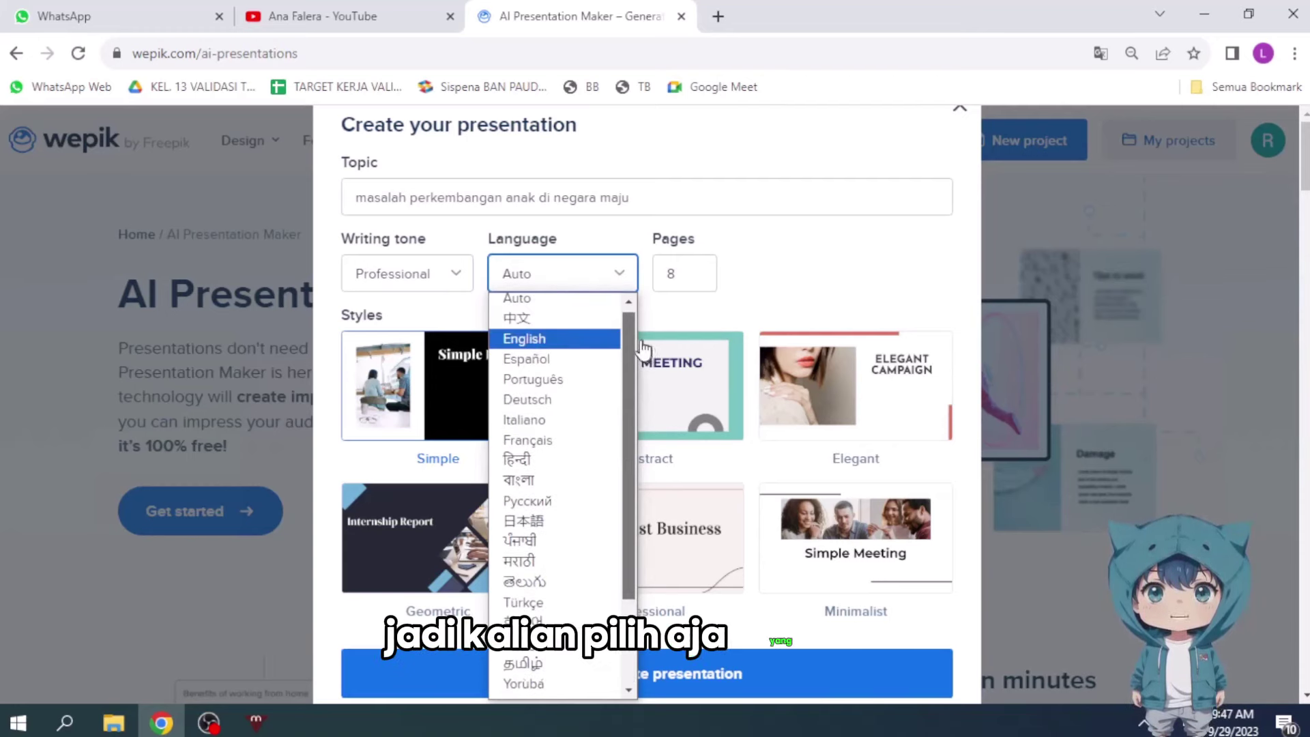
click(790, 300)
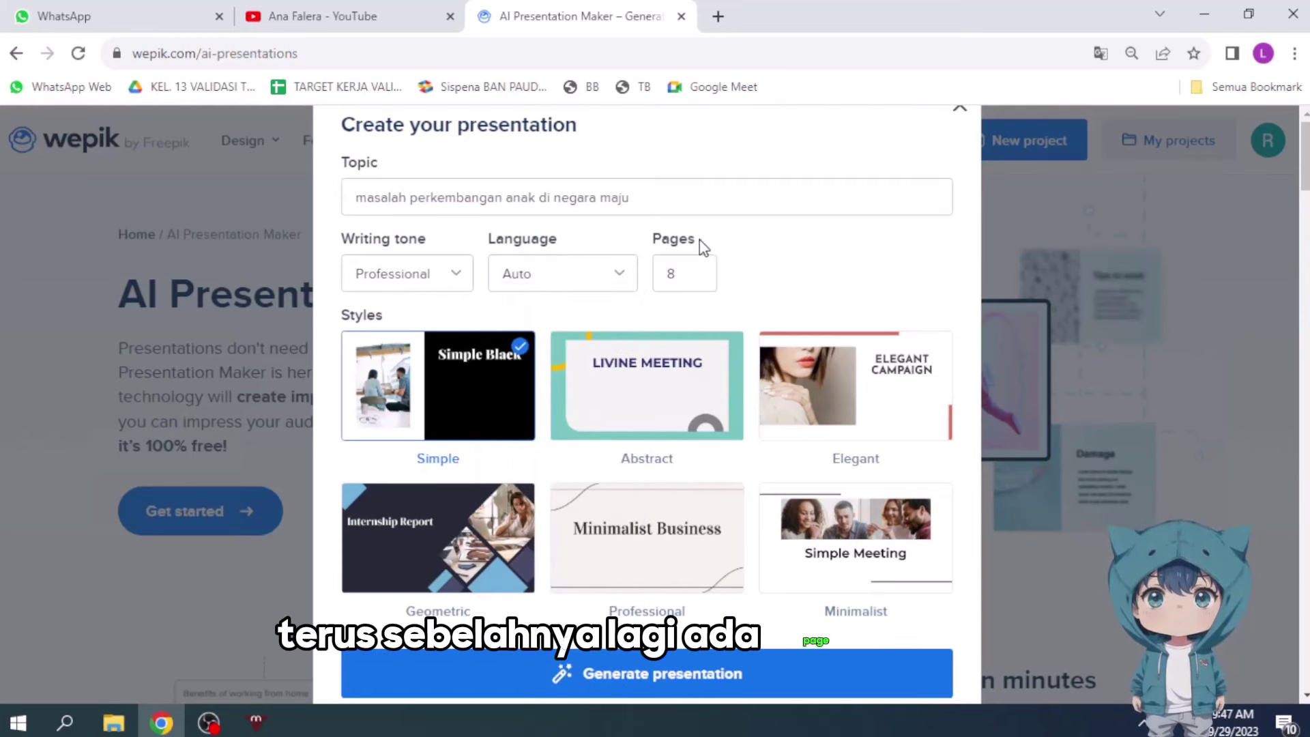
Raise the presentation's page count to 12.
drag(698, 239, 651, 246)
mouse_move(684, 273)
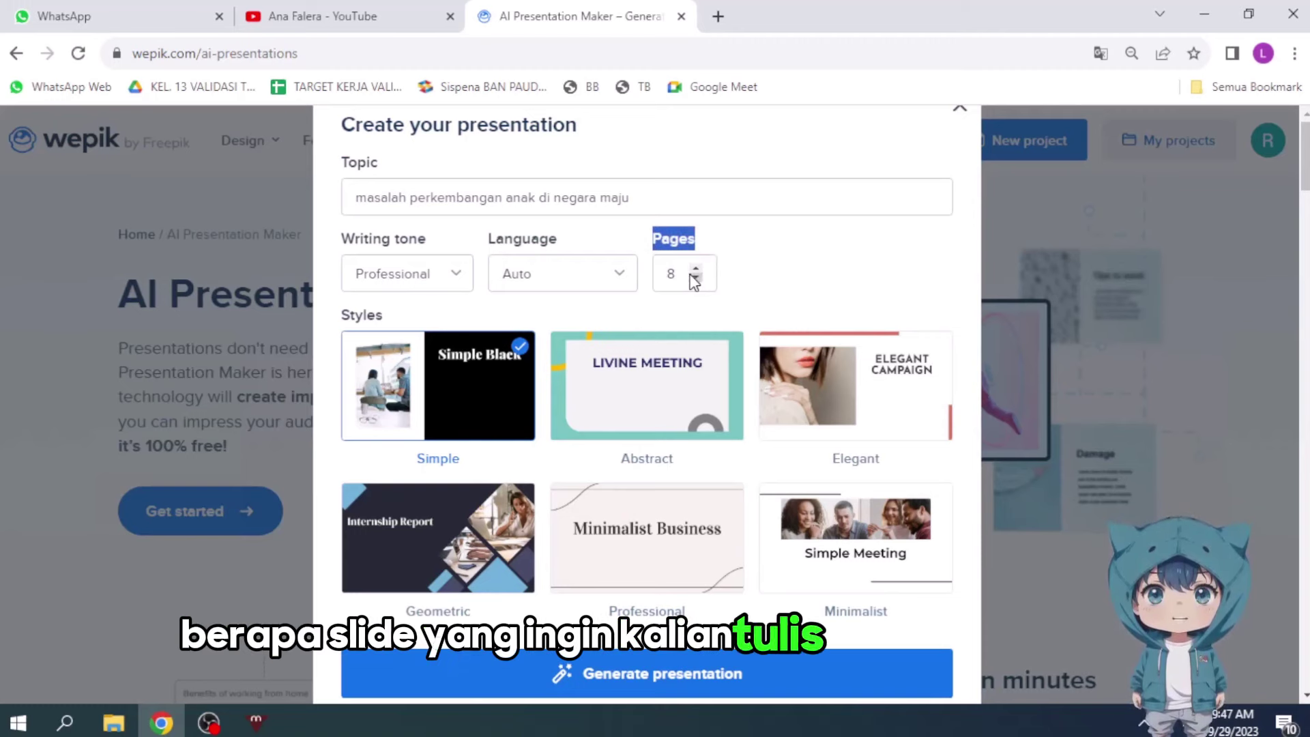
click(699, 271)
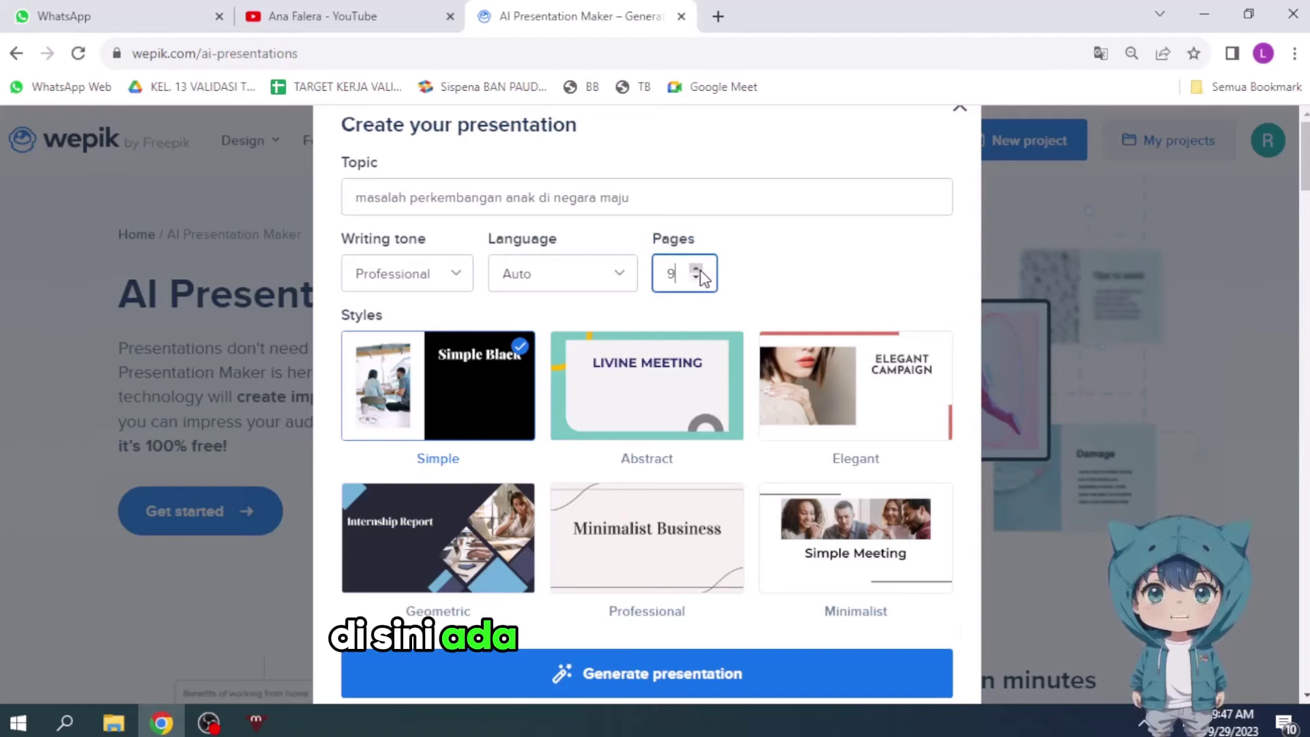
click(700, 271)
click(699, 271)
click(699, 271)
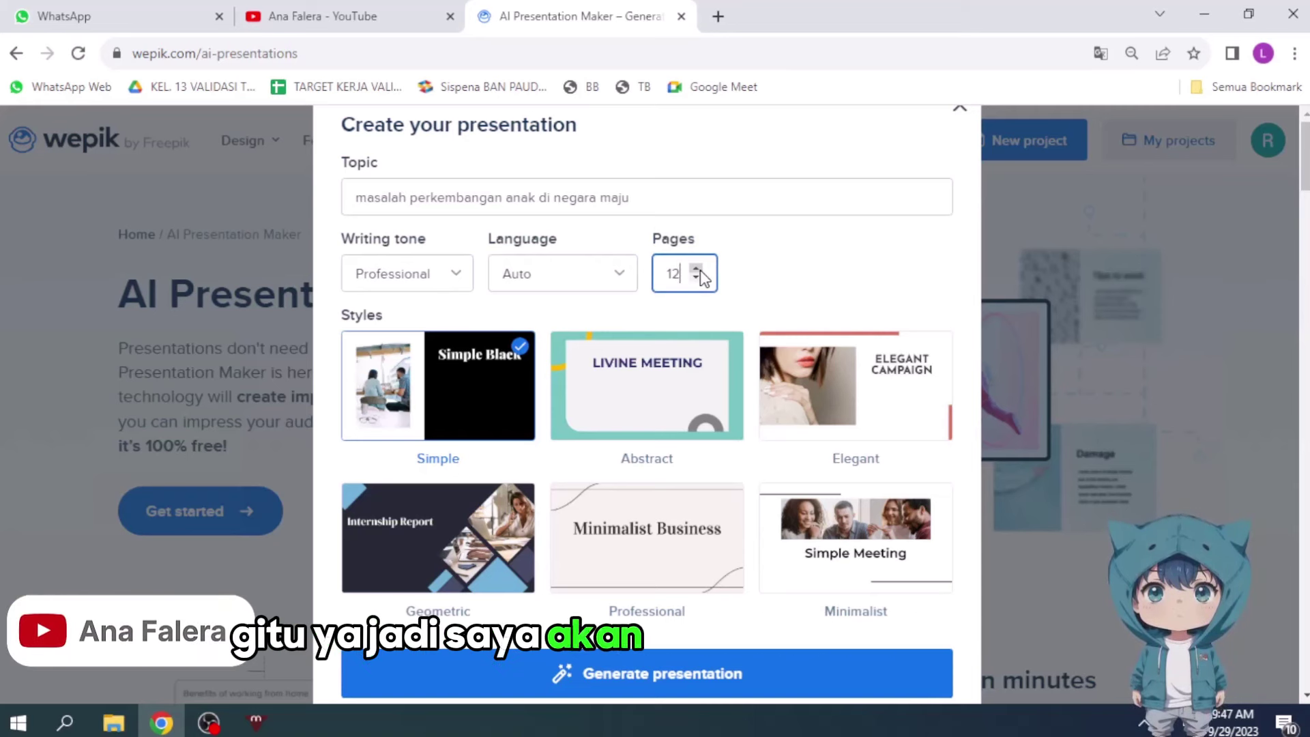
click(757, 274)
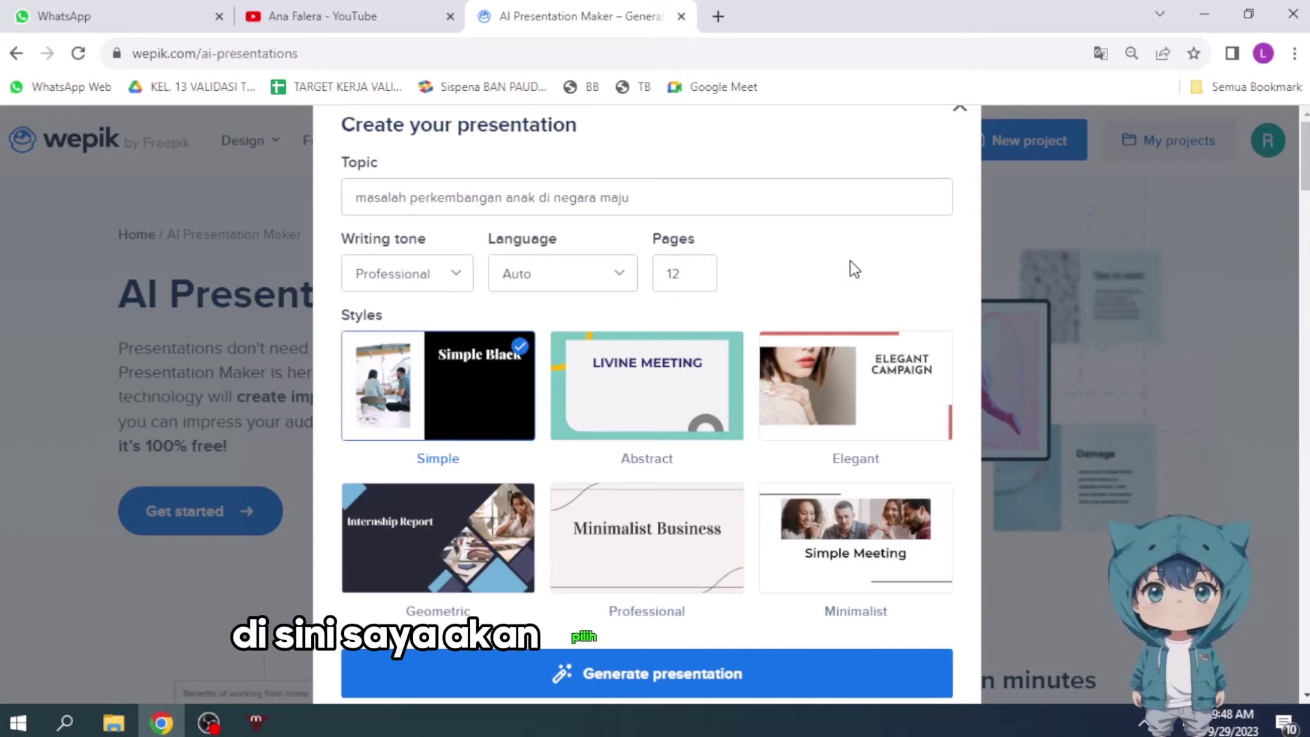
Choose the Professional Minimalist Business style and generate the 12-page presentation.
click(861, 543)
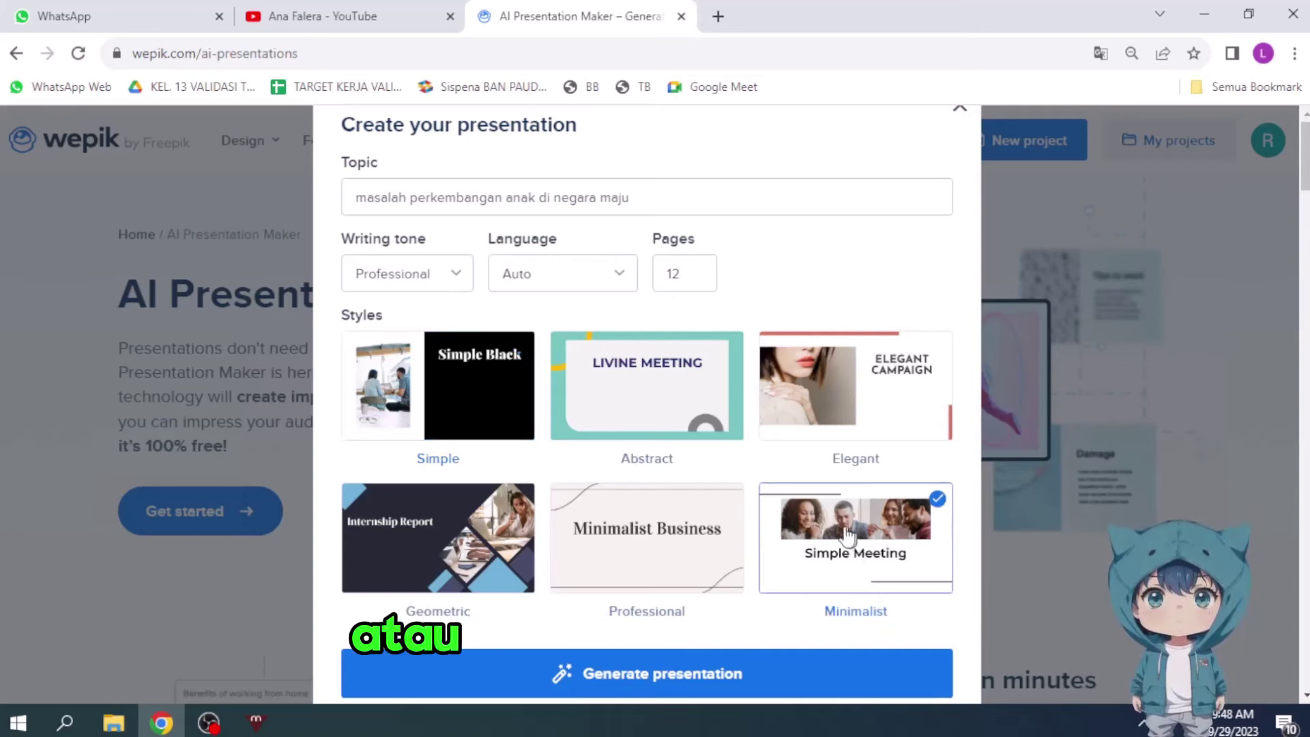
click(667, 549)
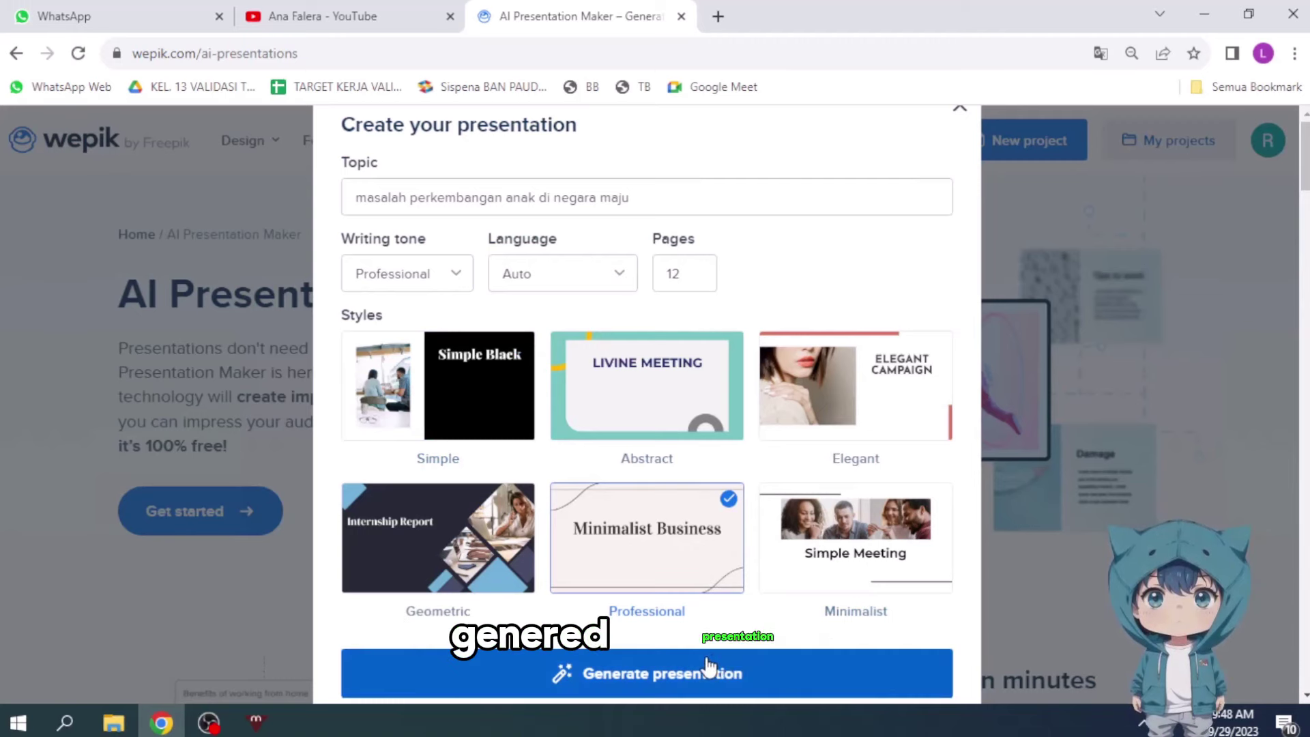
click(817, 671)
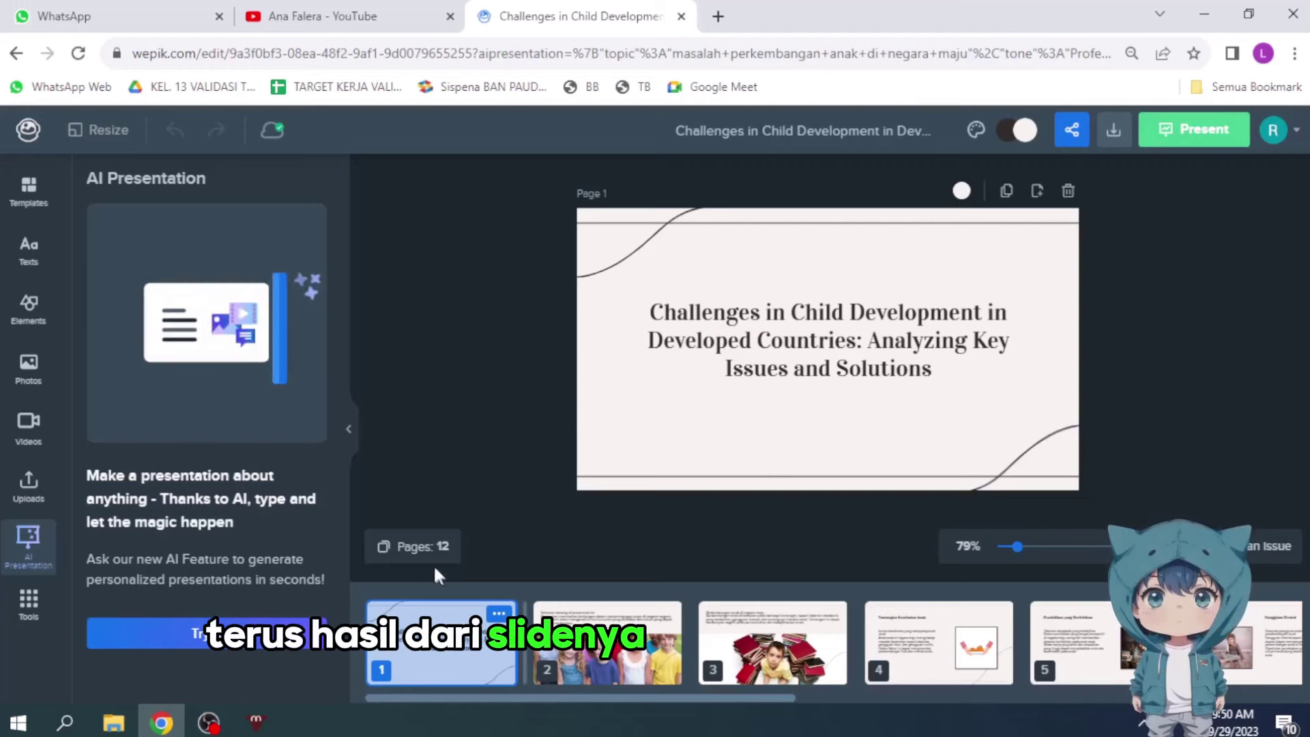
Browse the generated deck's slides 2 and 3, checking the children photo on slide 2.
drag(641, 696, 880, 700)
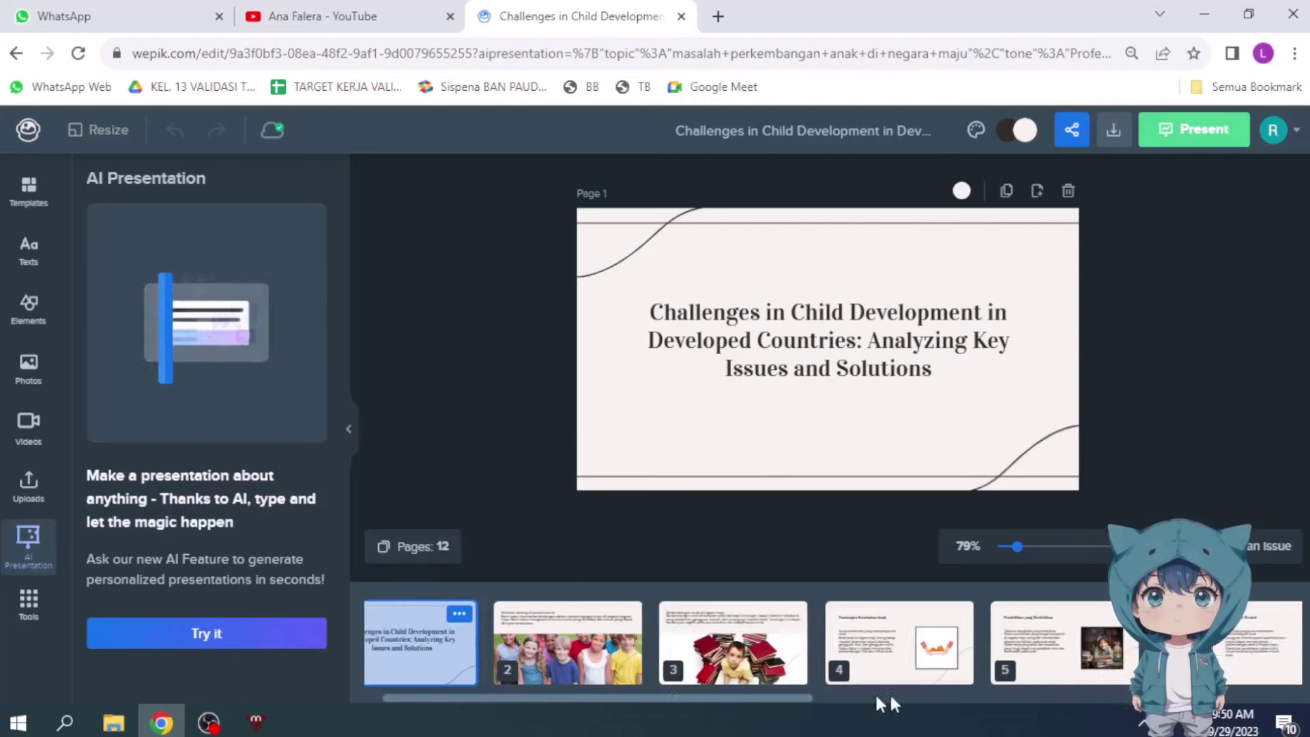
scroll(683, 703, right, 1)
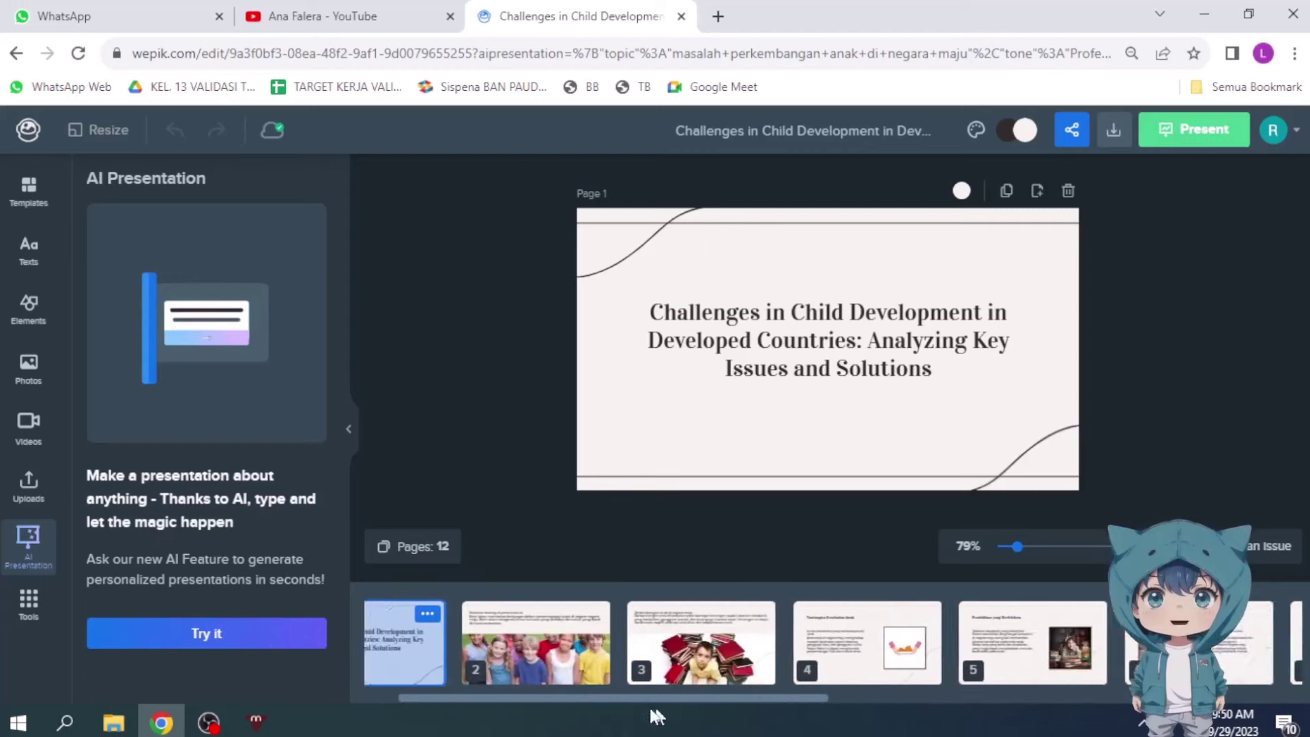
scroll(529, 703, left, 2)
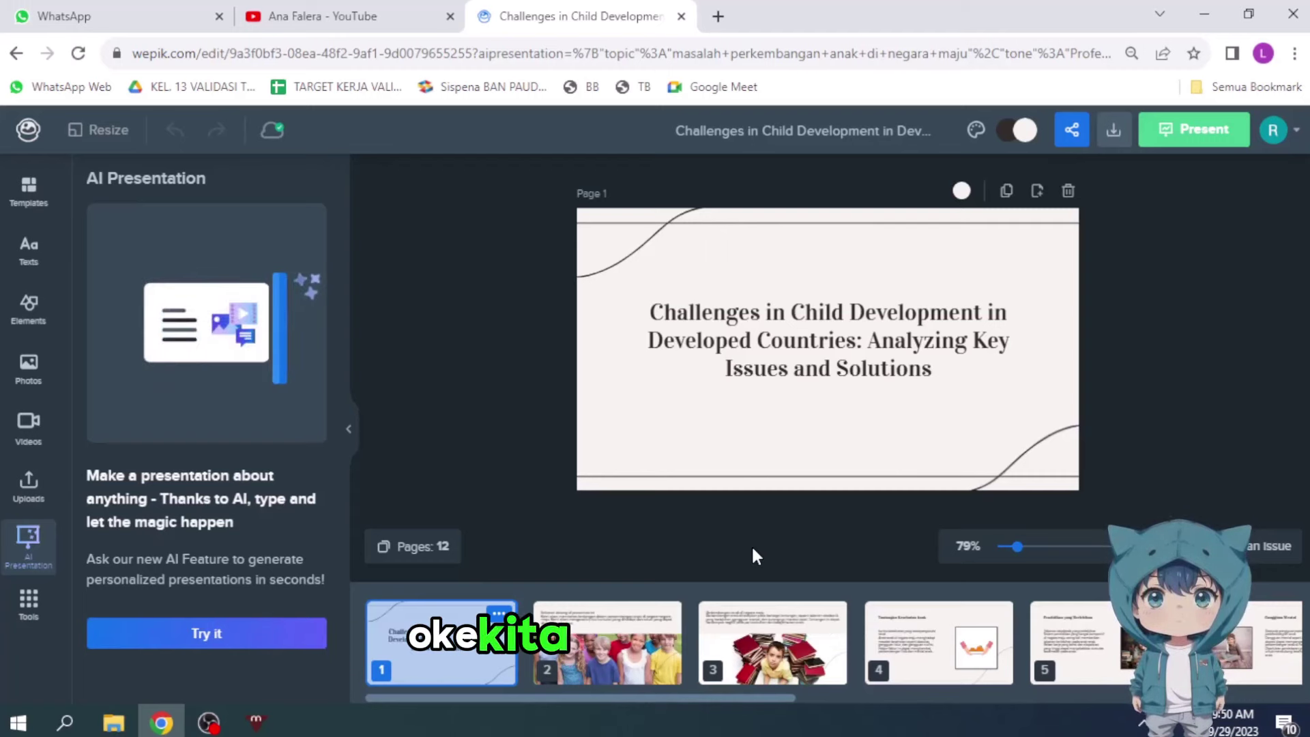
mouse_move(606, 643)
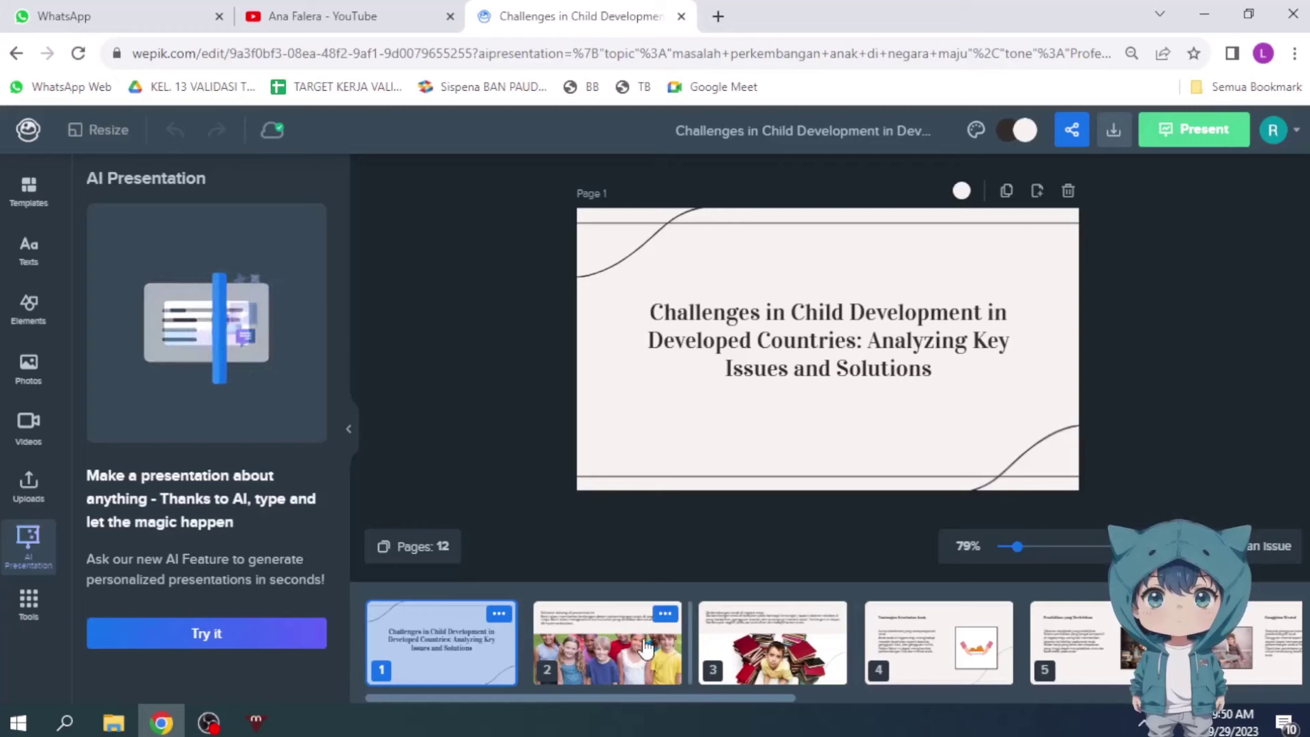
click(607, 655)
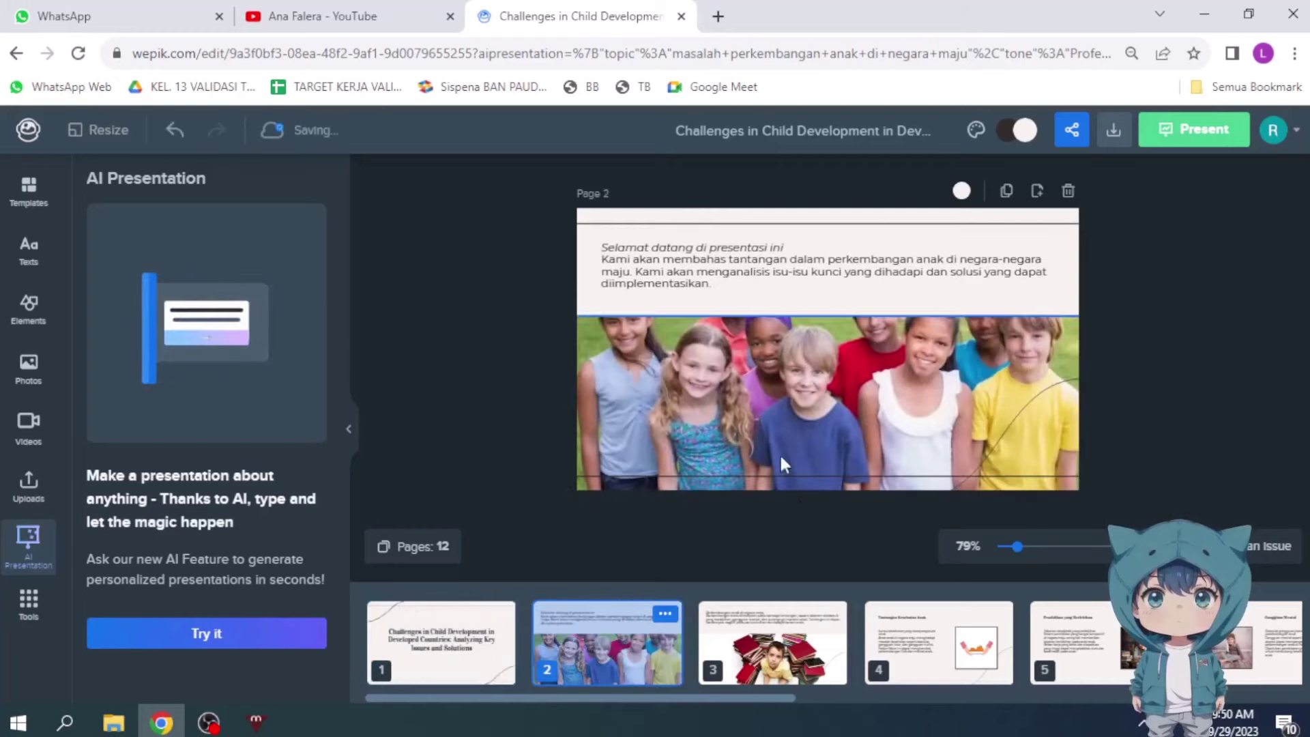
click(738, 418)
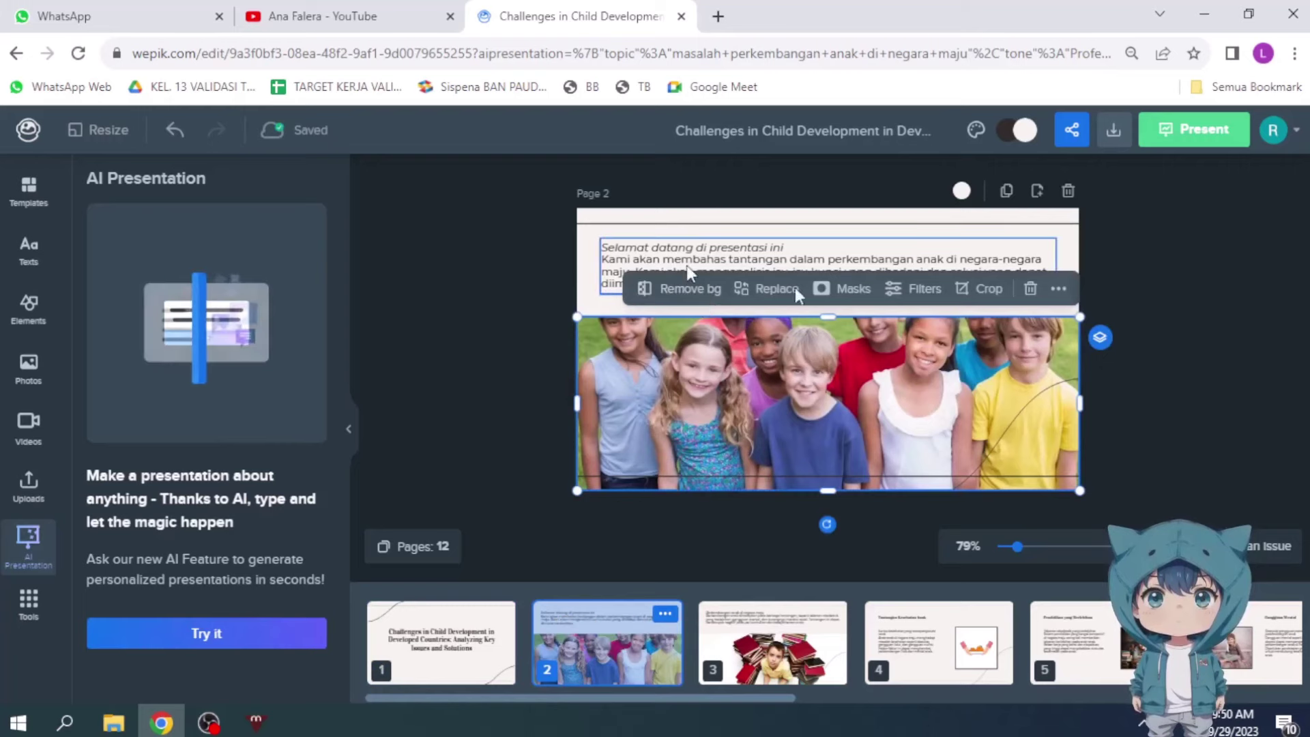
click(755, 617)
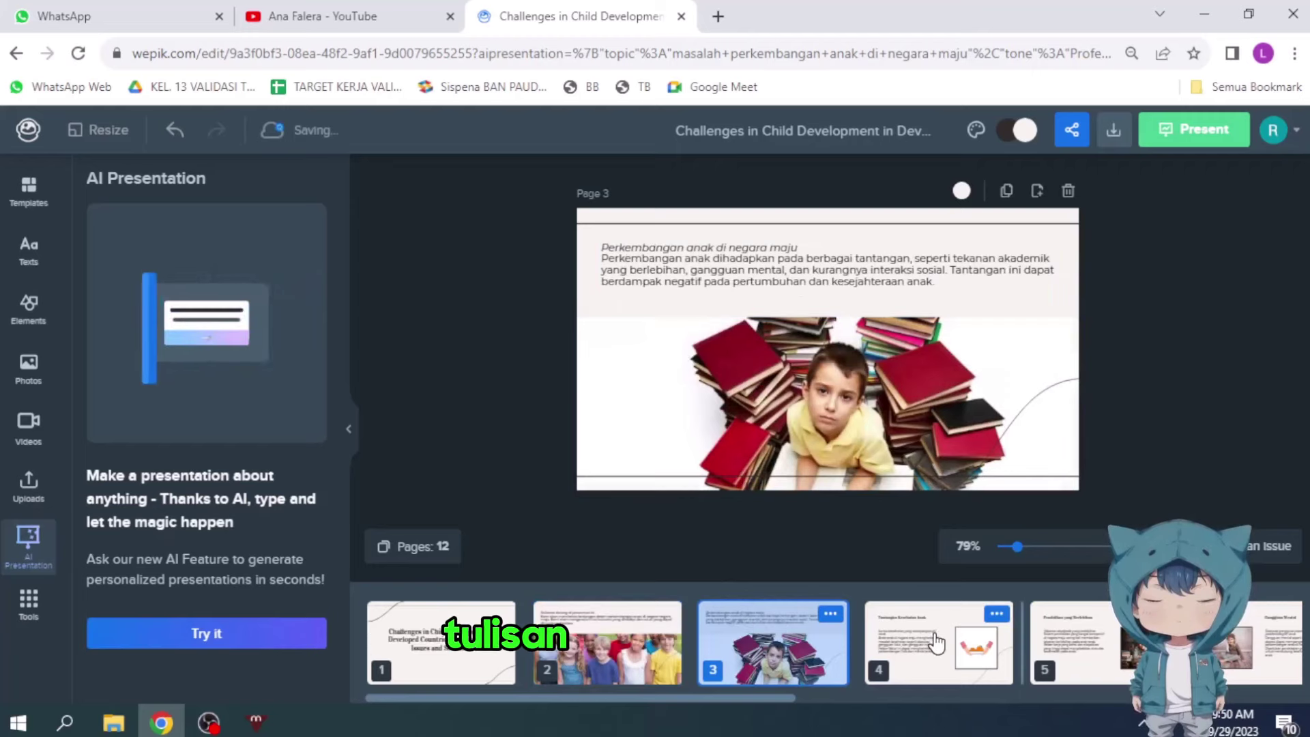
Go to page 11, the Kesimpulan slide, and inspect its children photo.
drag(697, 698, 1204, 697)
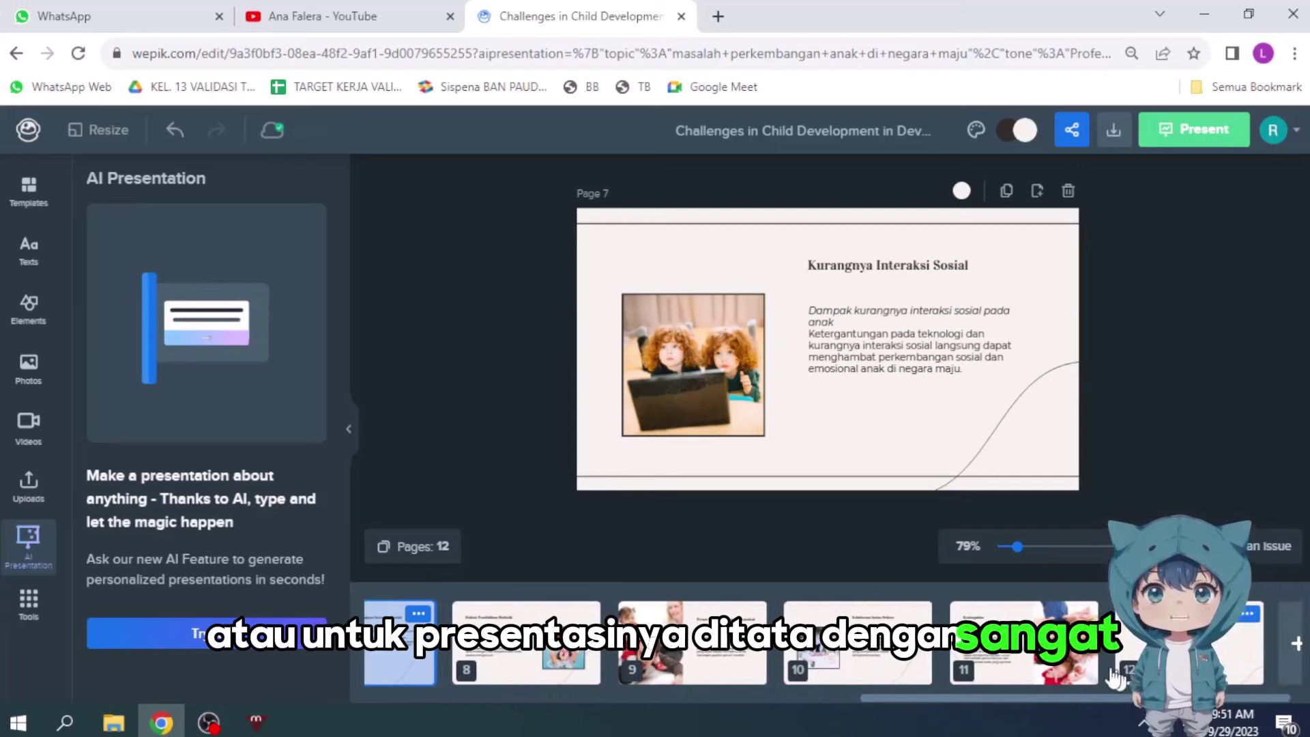
click(1085, 659)
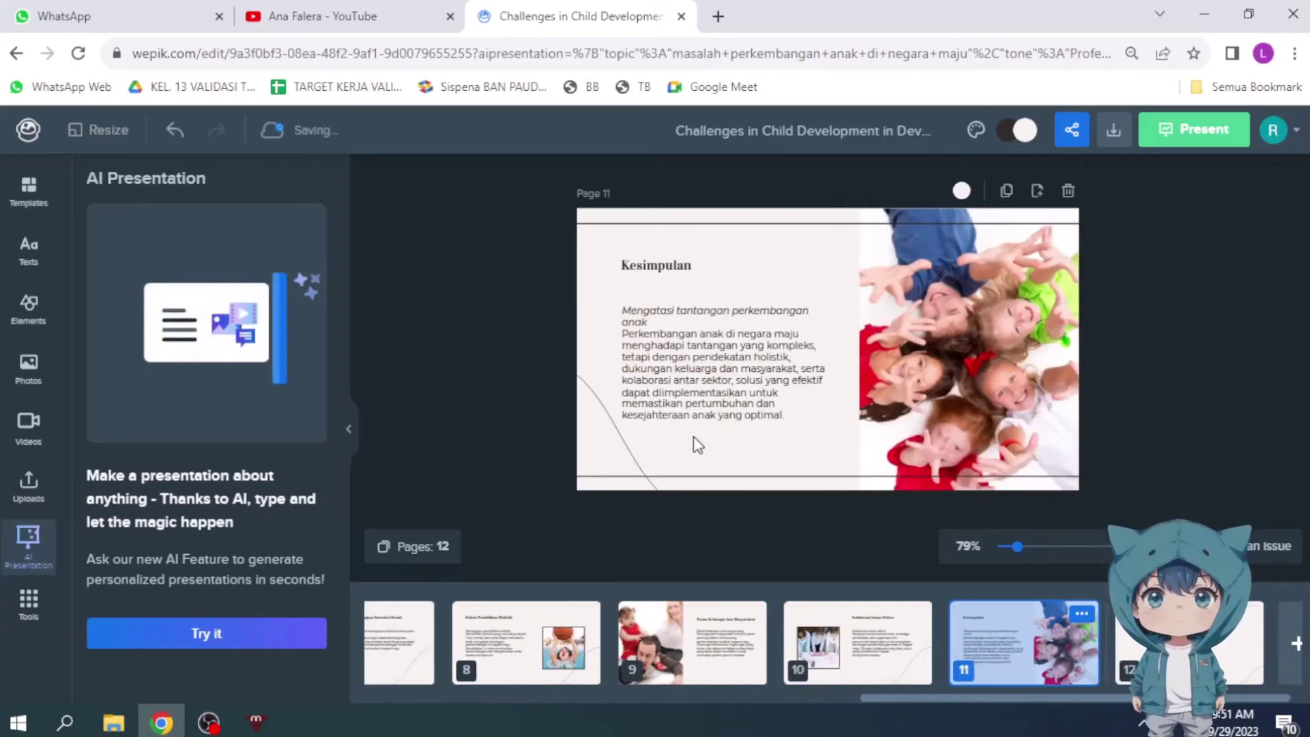
click(684, 345)
click(947, 334)
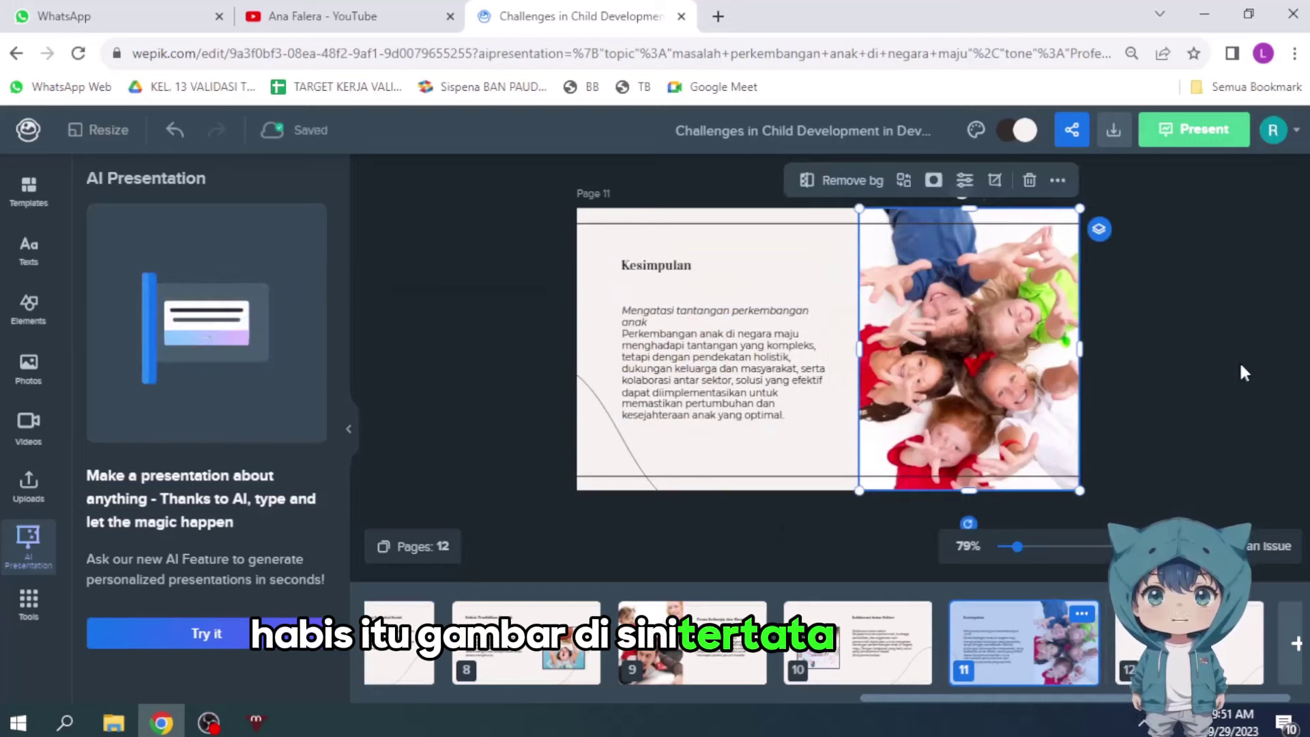
click(1214, 372)
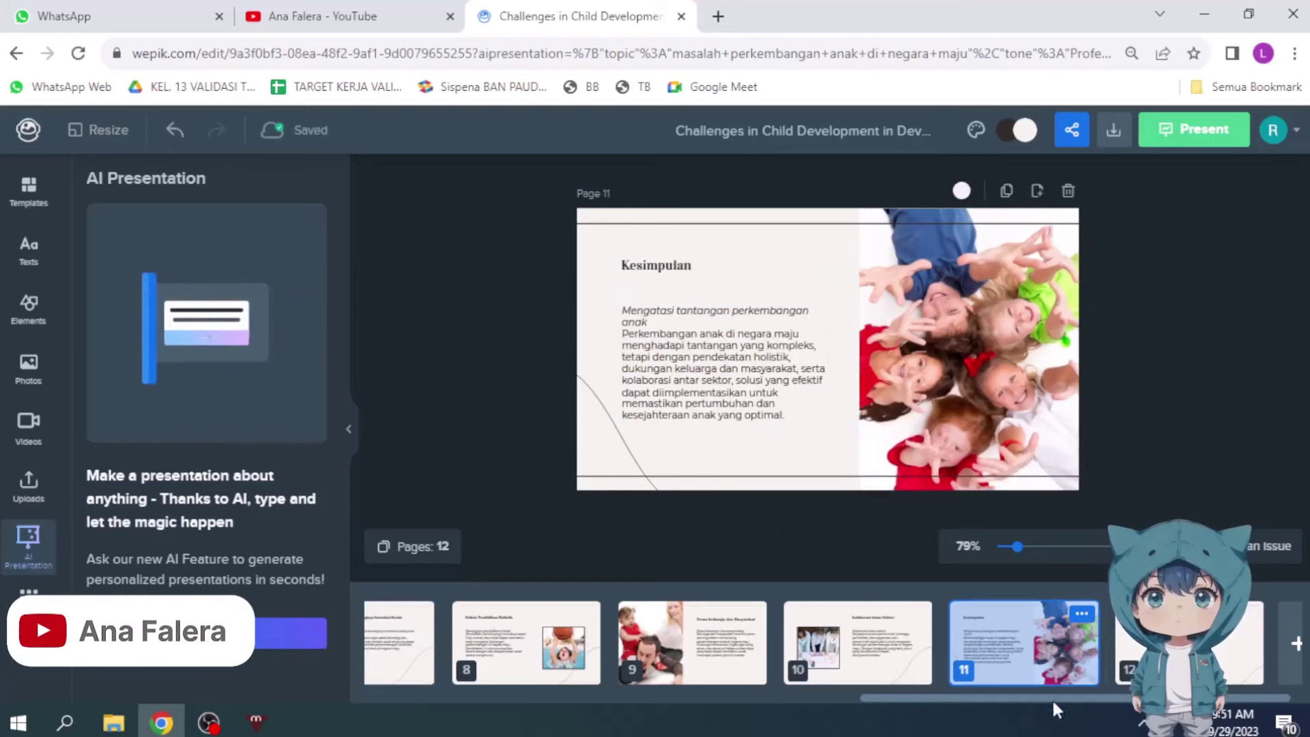
drag(1053, 698, 573, 706)
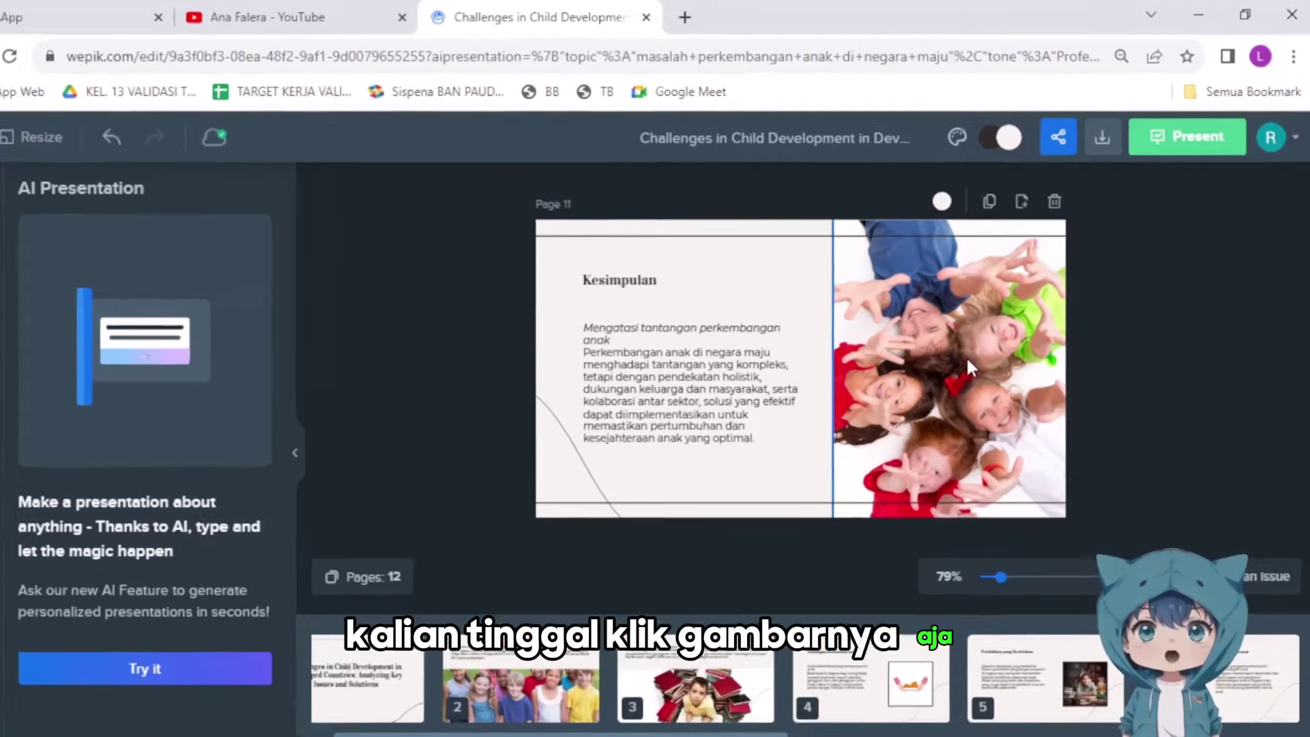
Select the children photo on slide 11 and bring up the Replace media picker.
click(985, 340)
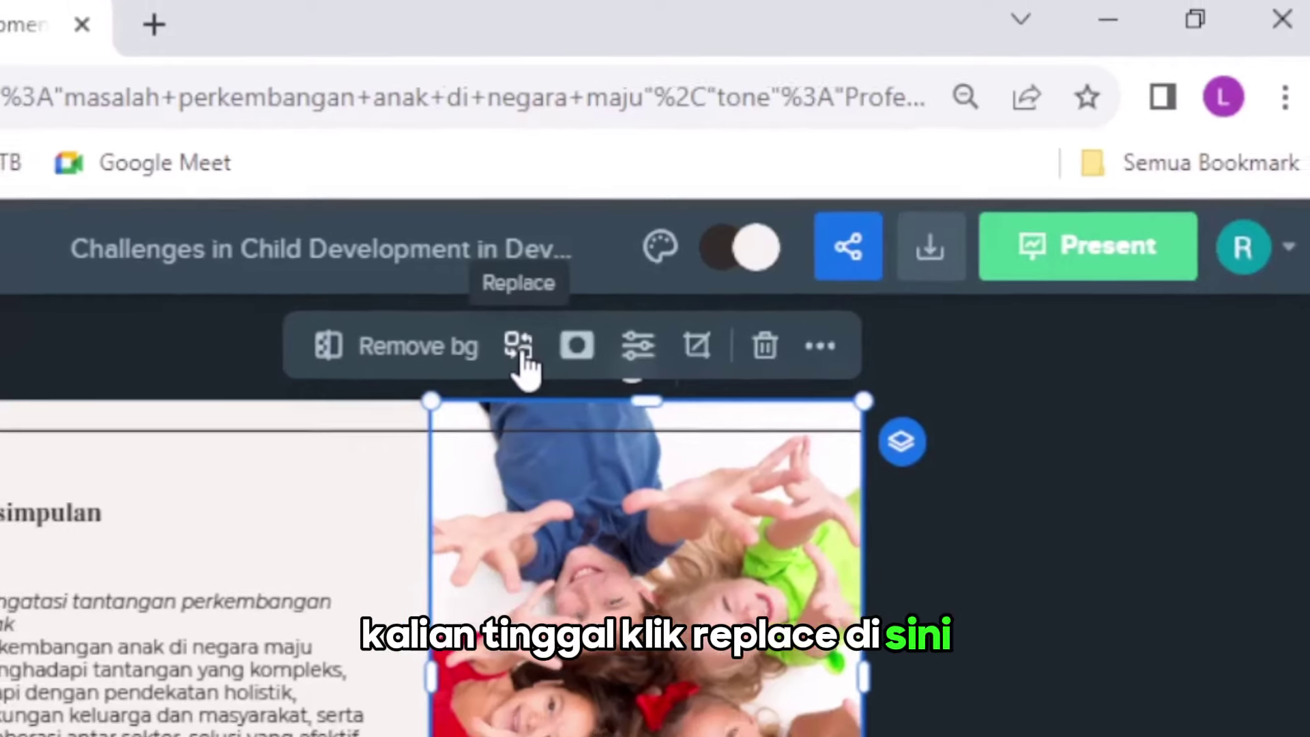
click(495, 373)
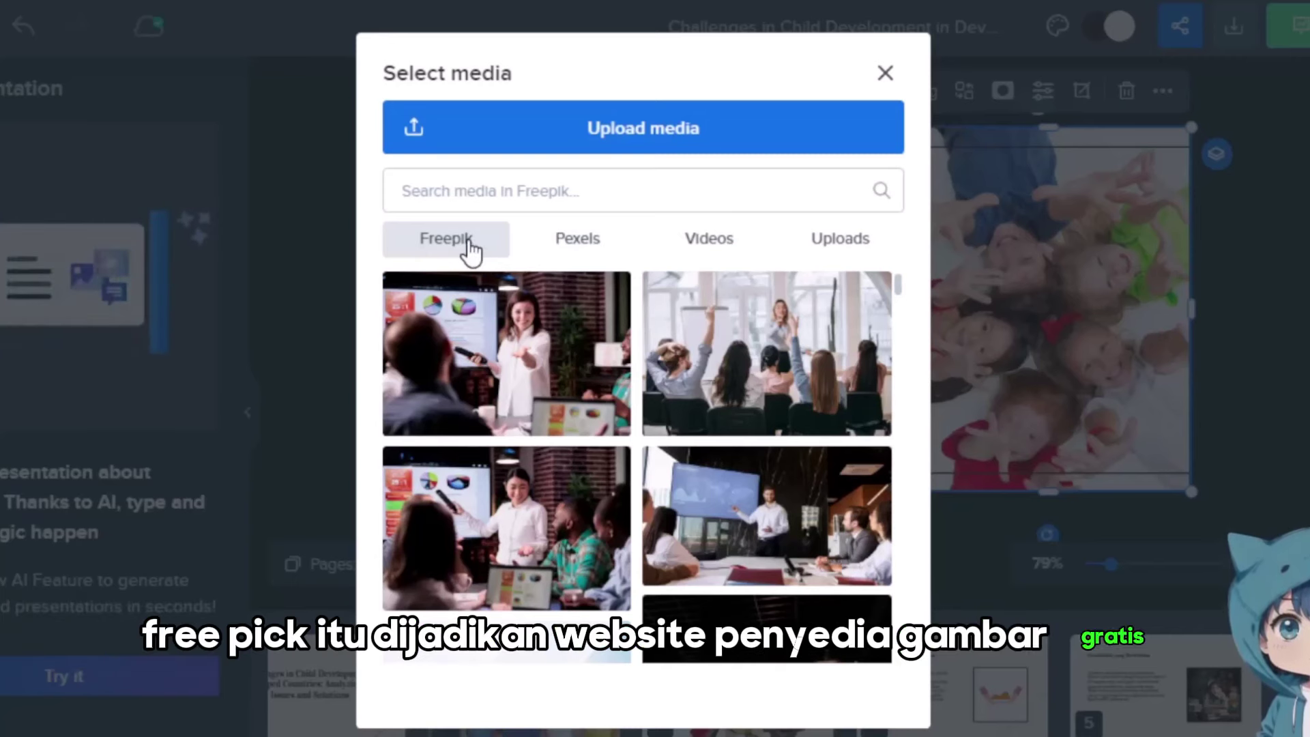
click(590, 246)
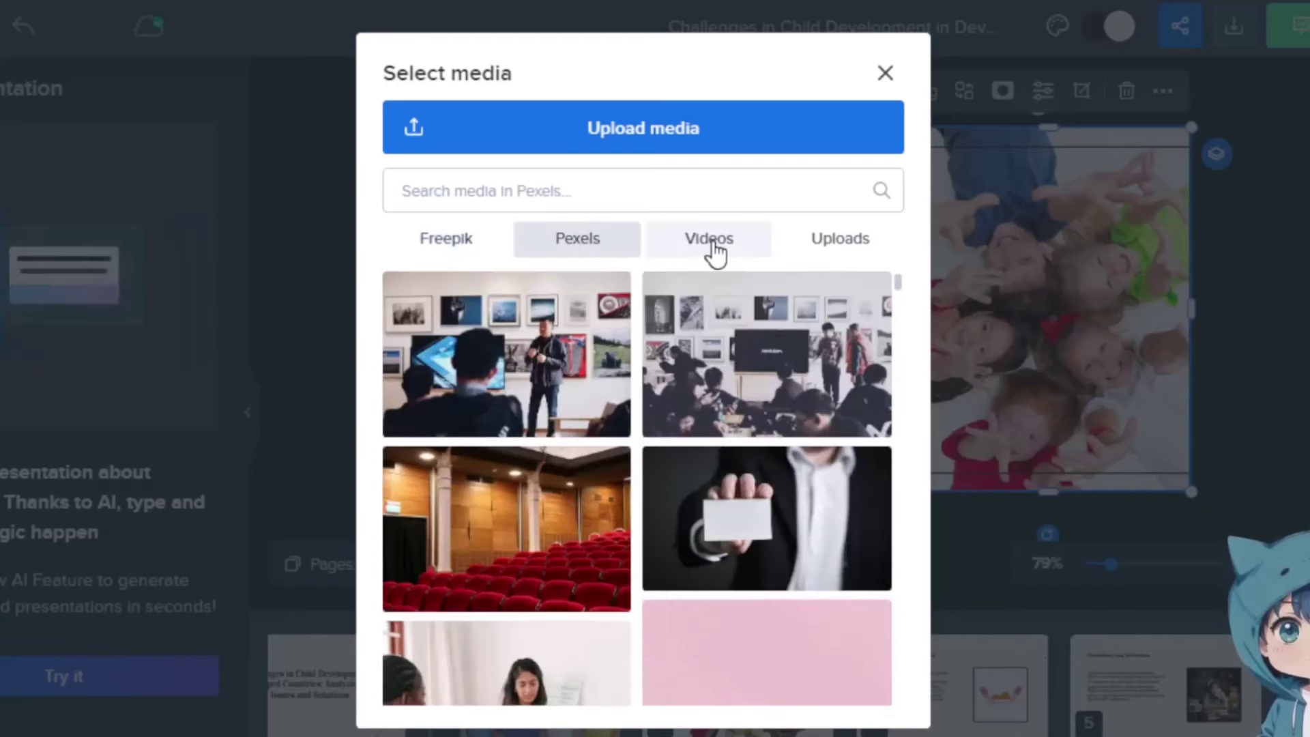
click(715, 254)
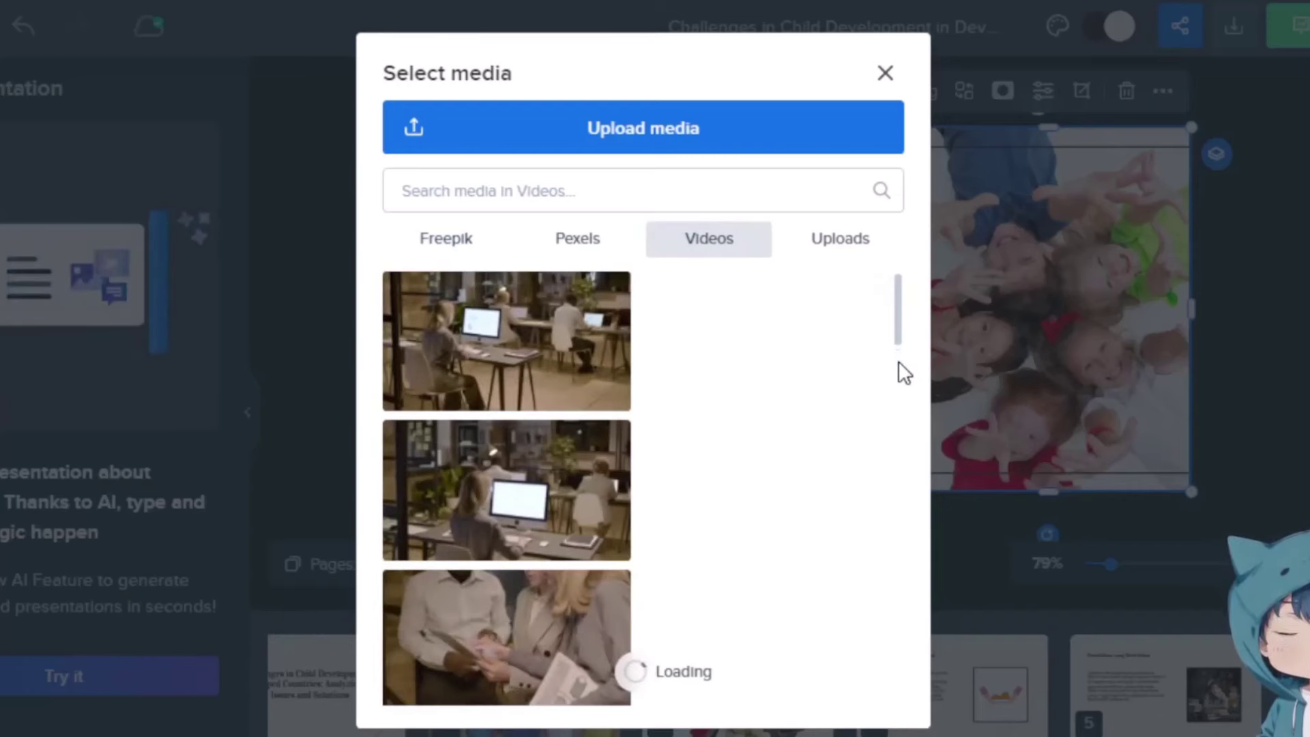
click(834, 249)
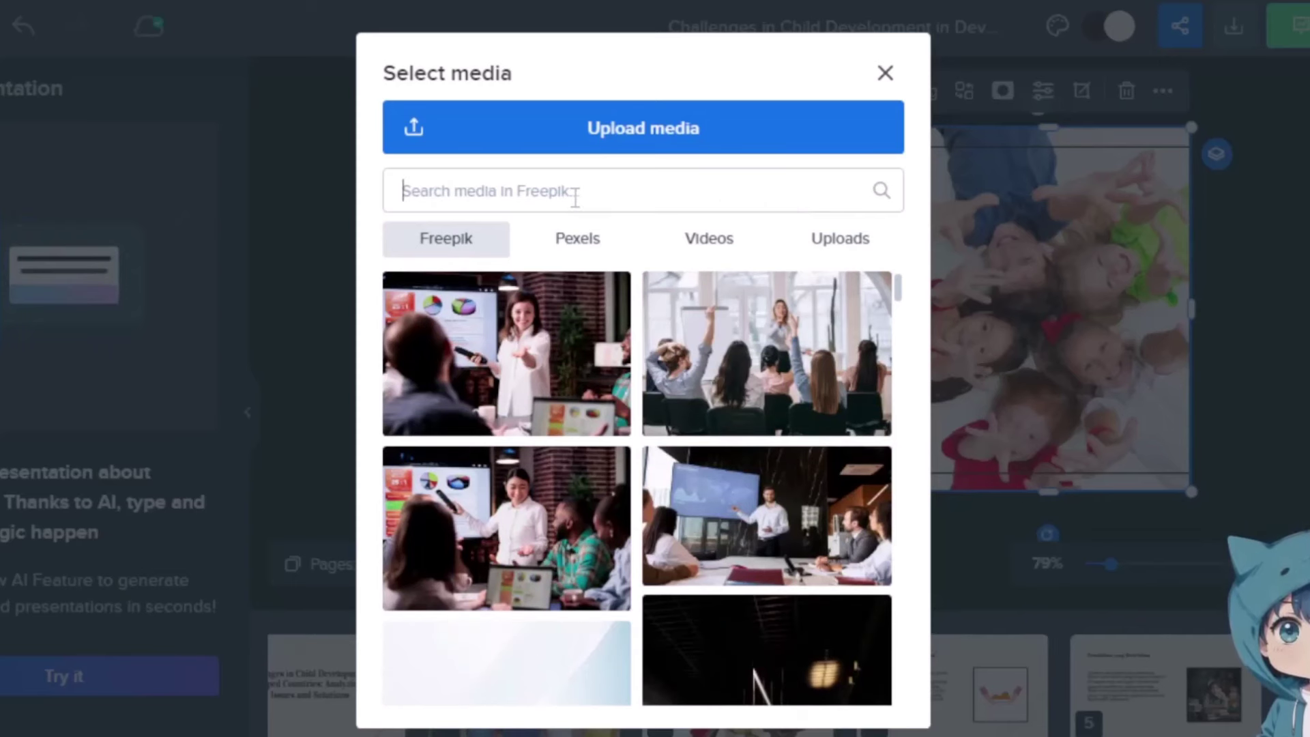
Search Freepik for 'child' and swap slide 11's photo for the child playing with wooden blocks.
text(child)
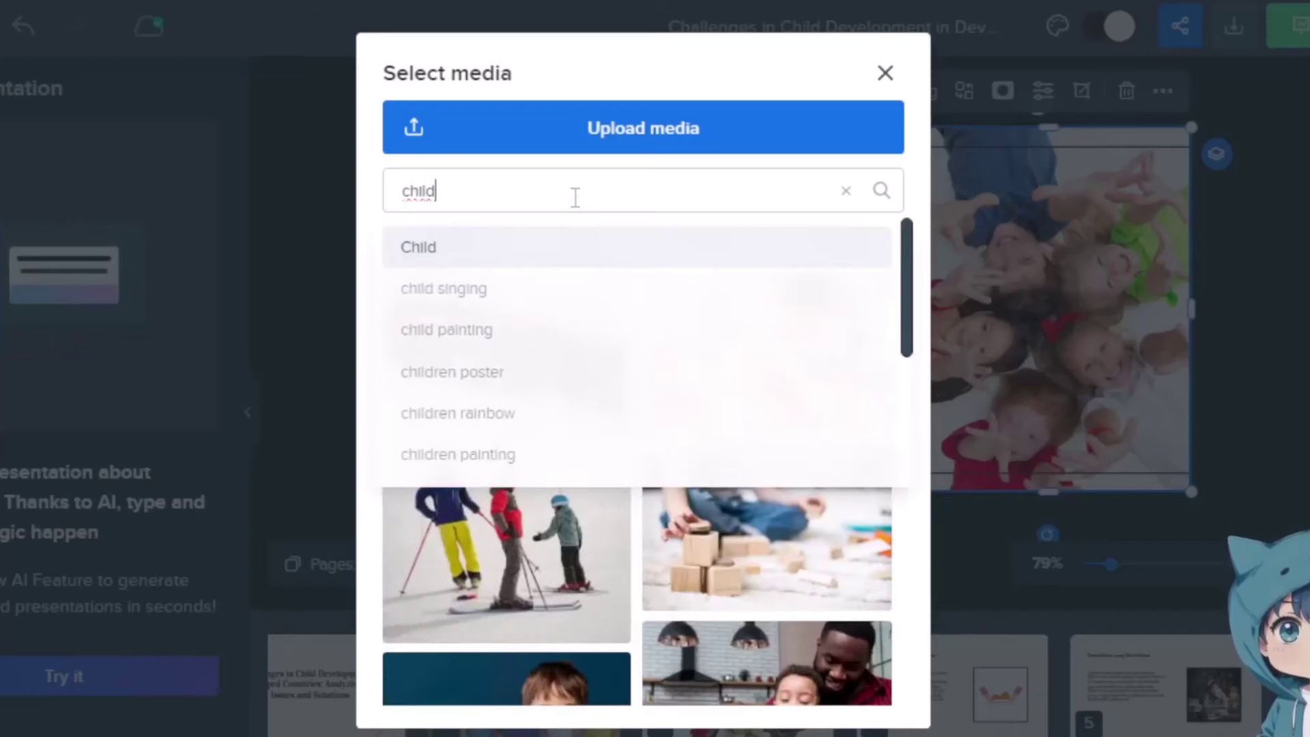
click(493, 257)
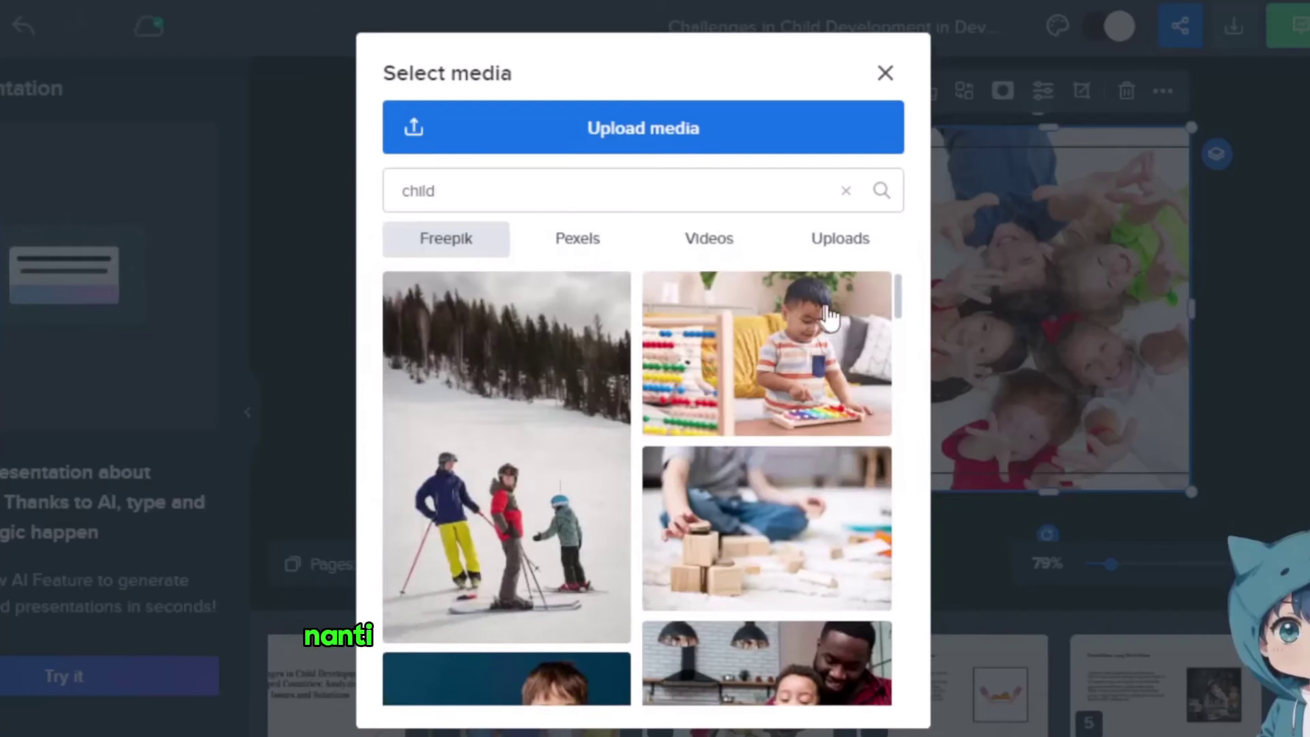
scroll(829, 338, down, 1)
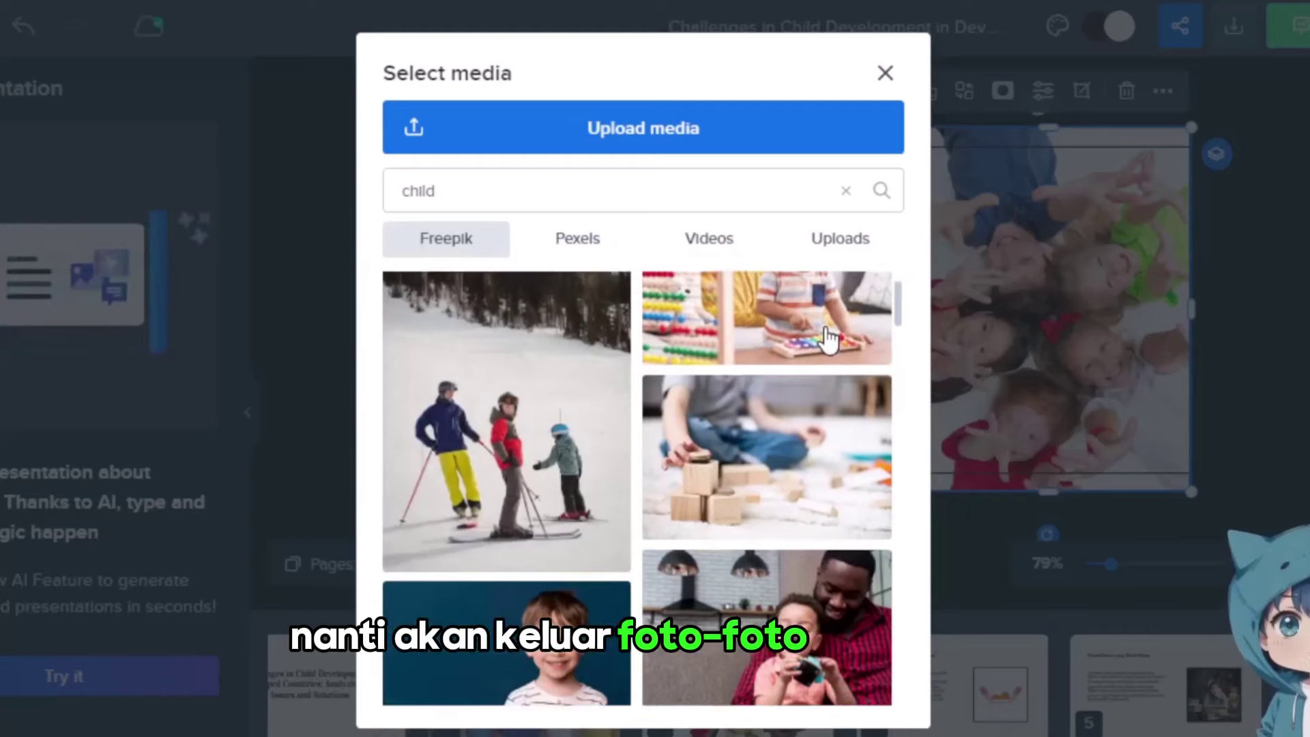
scroll(828, 337, down, 2)
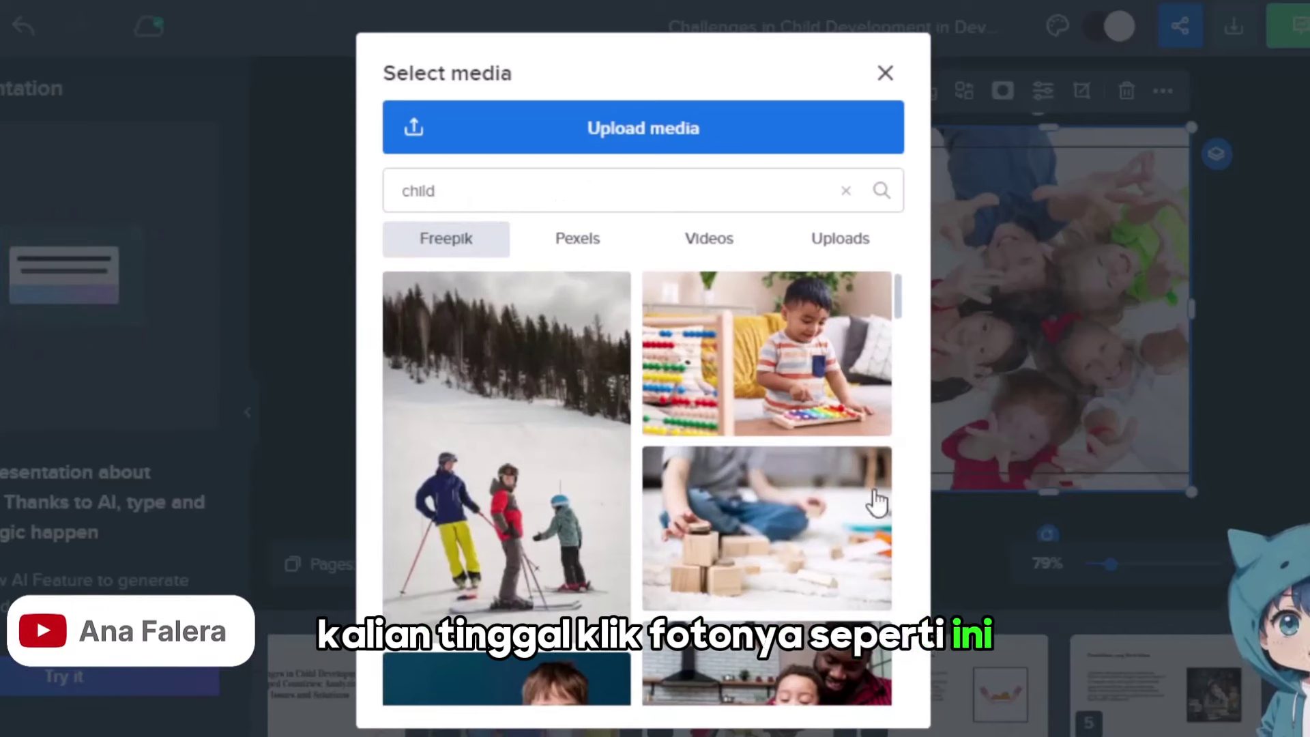
click(763, 535)
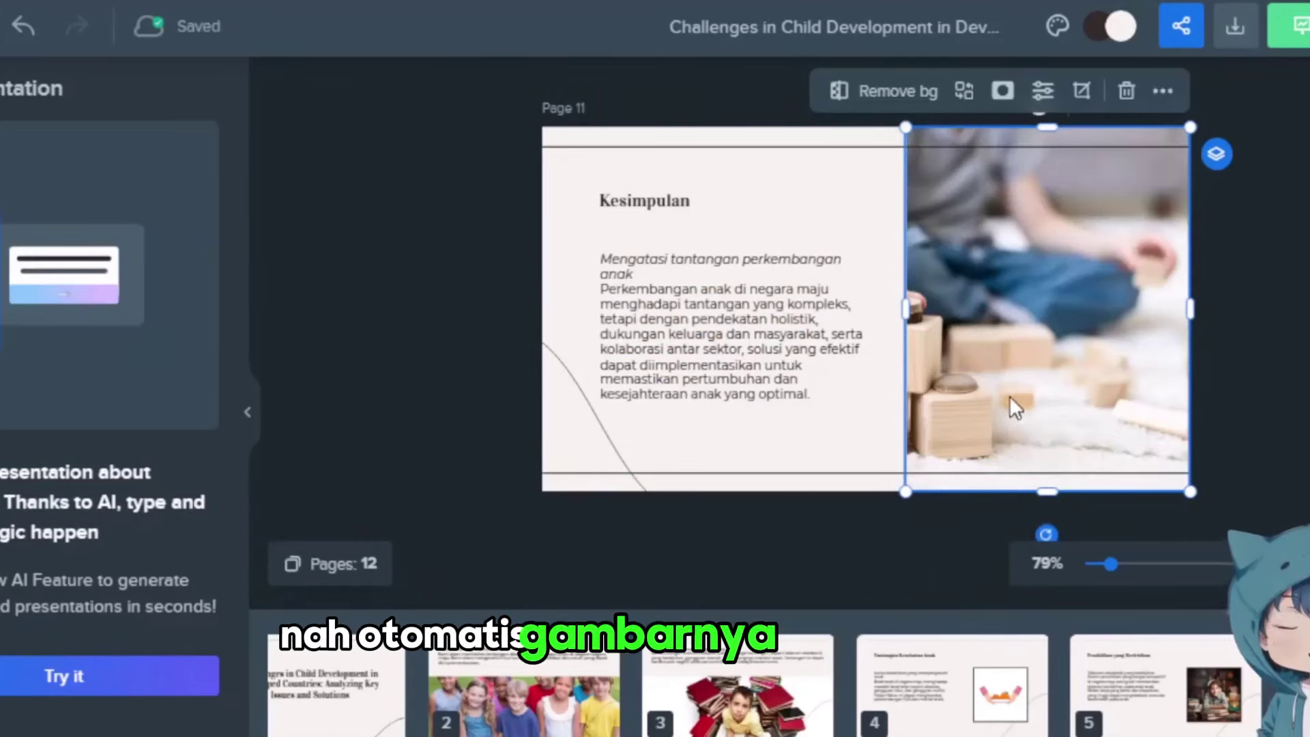
click(1296, 399)
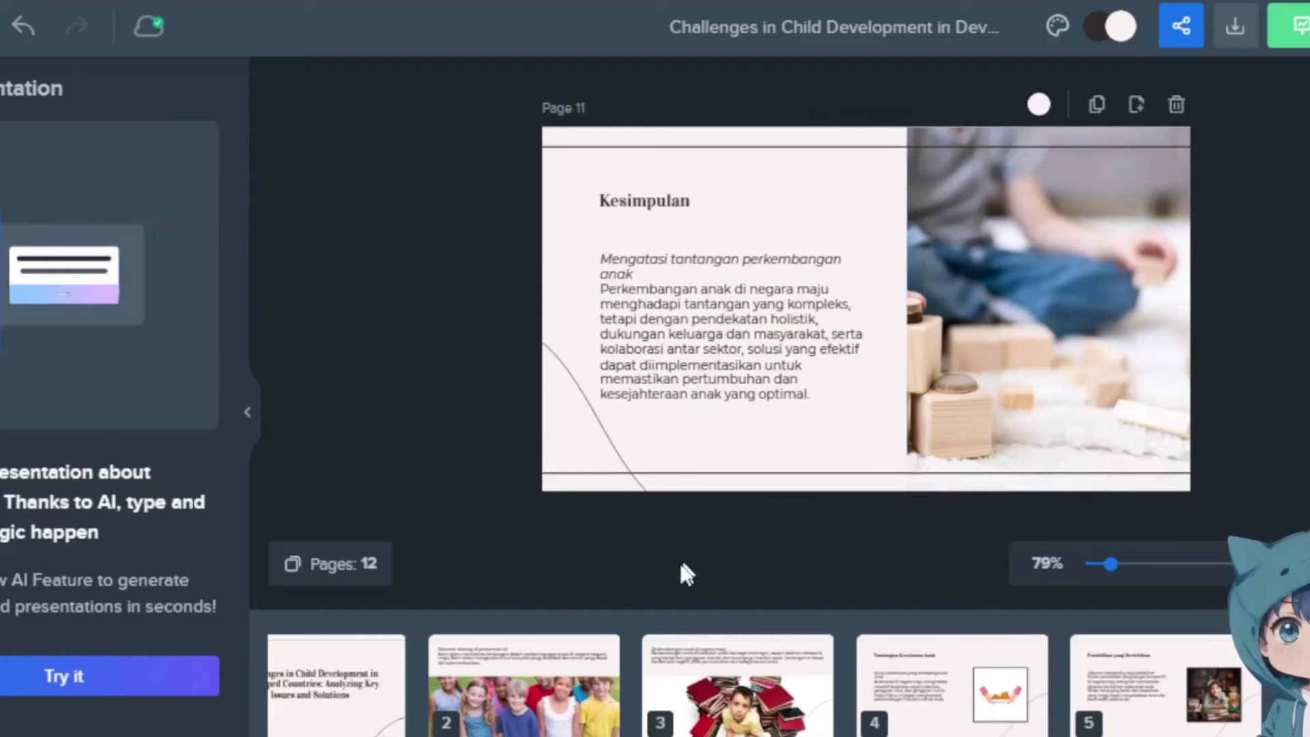
click(772, 310)
click(478, 338)
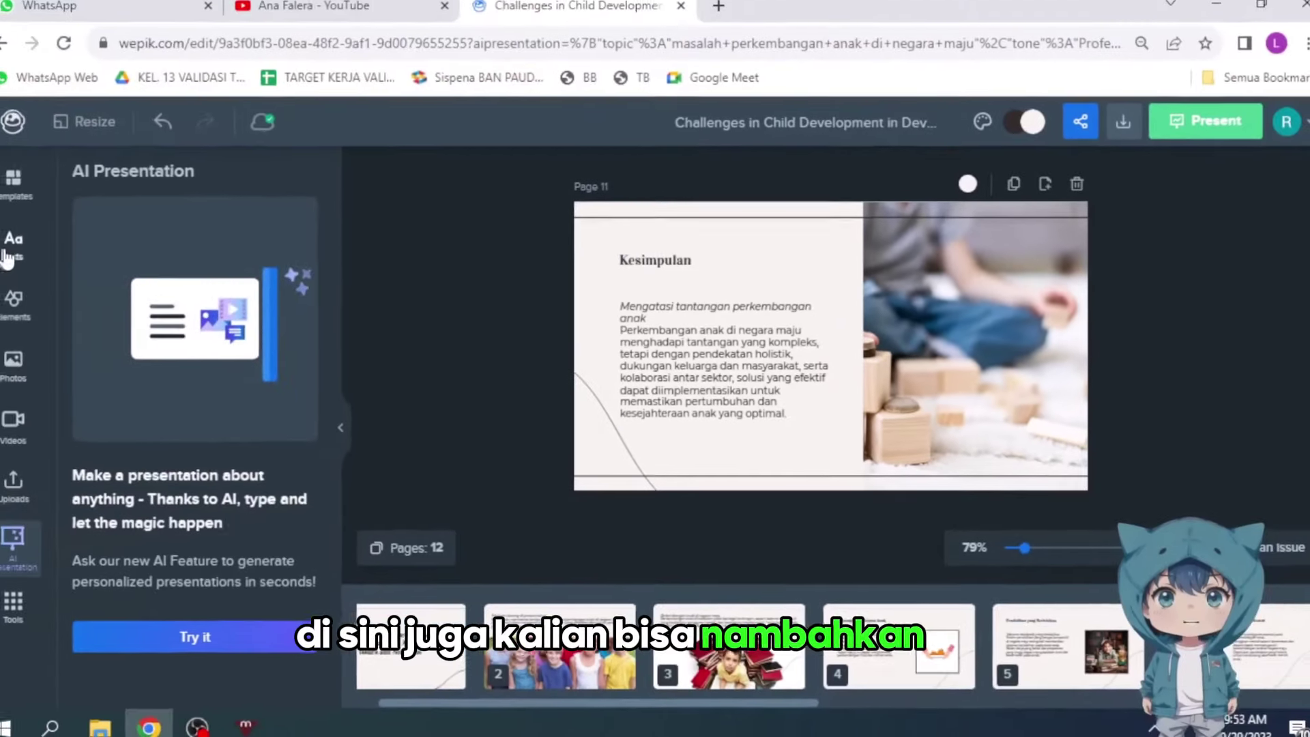
Show the Photos library with Freepik and Pexels results in the side panel.
click(28, 251)
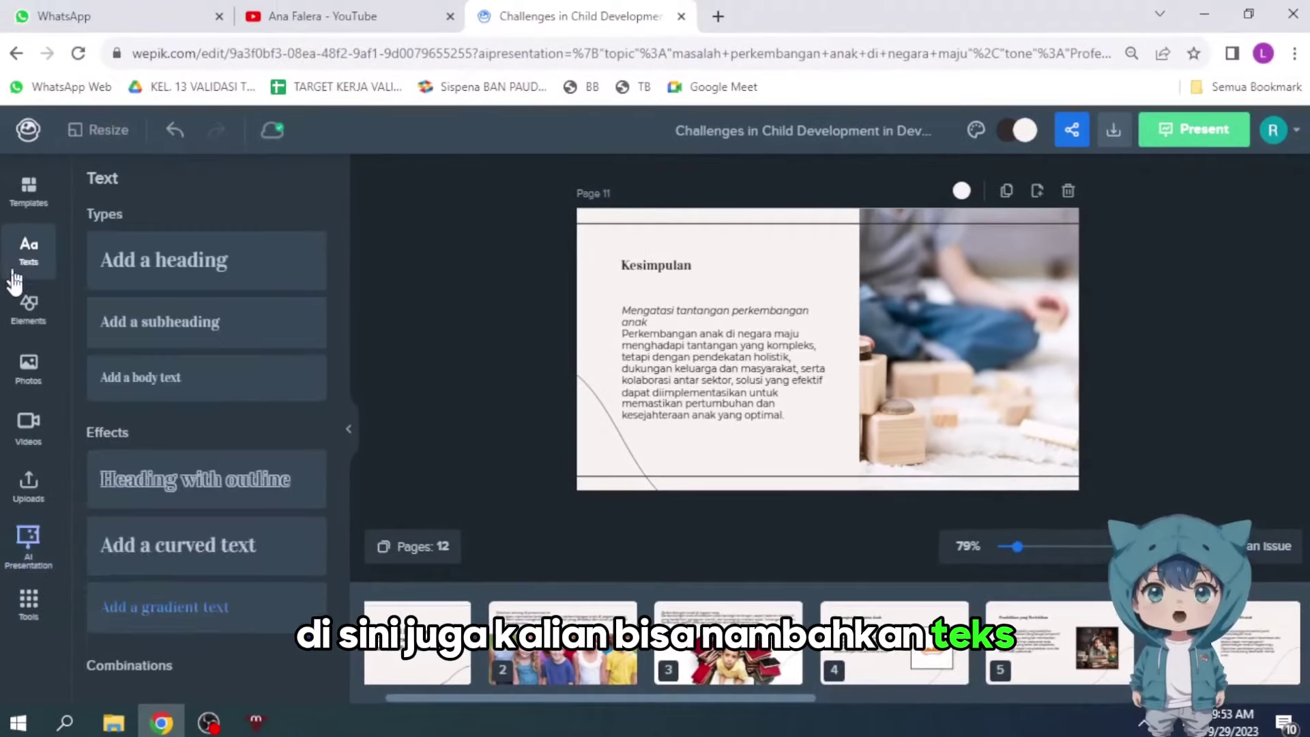
click(39, 322)
click(30, 372)
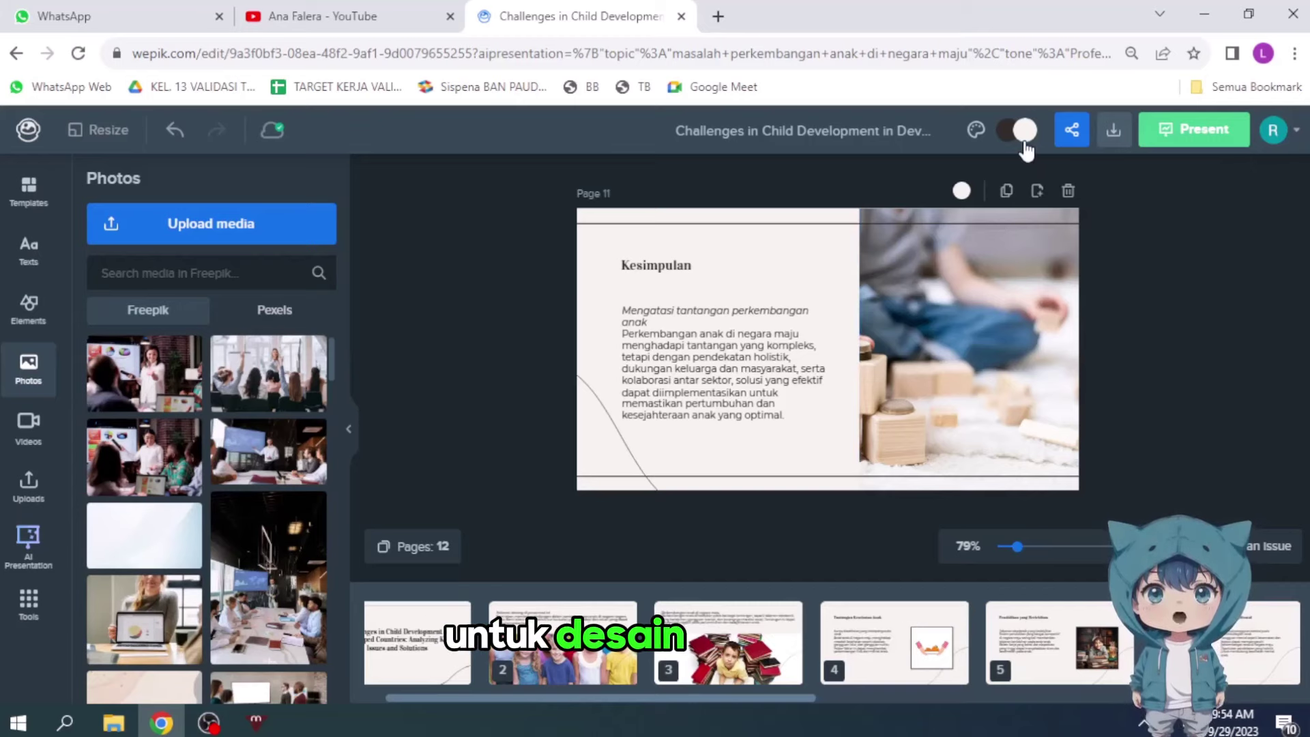
Change the template colour, trying orange FF9100 before settling on white FFFFFF.
click(1025, 146)
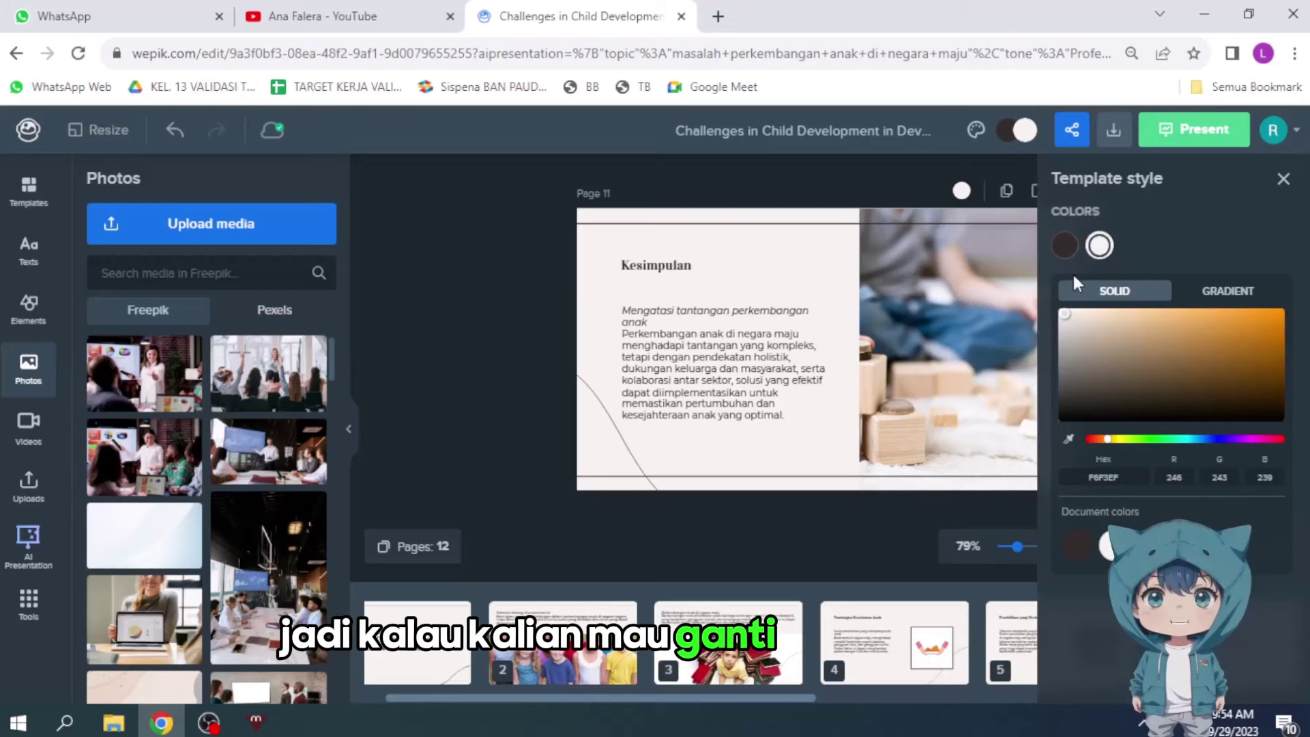
click(1283, 310)
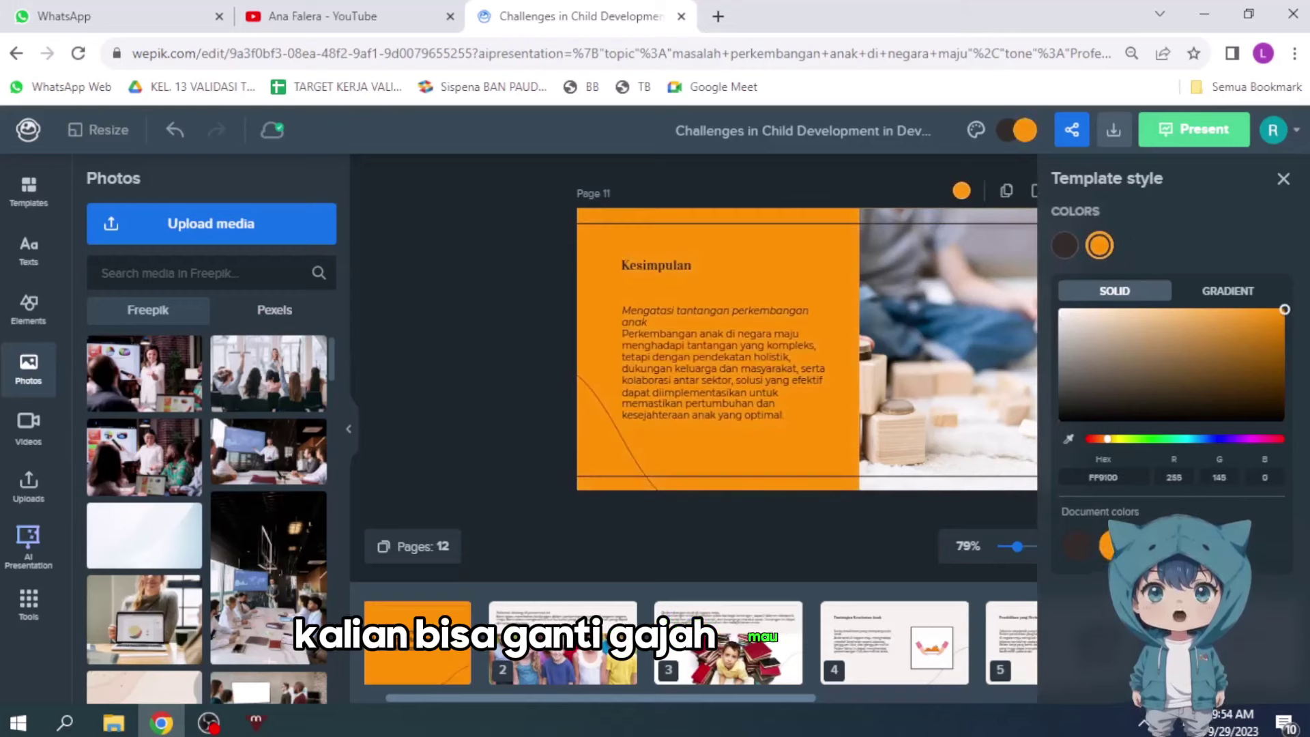
click(1284, 178)
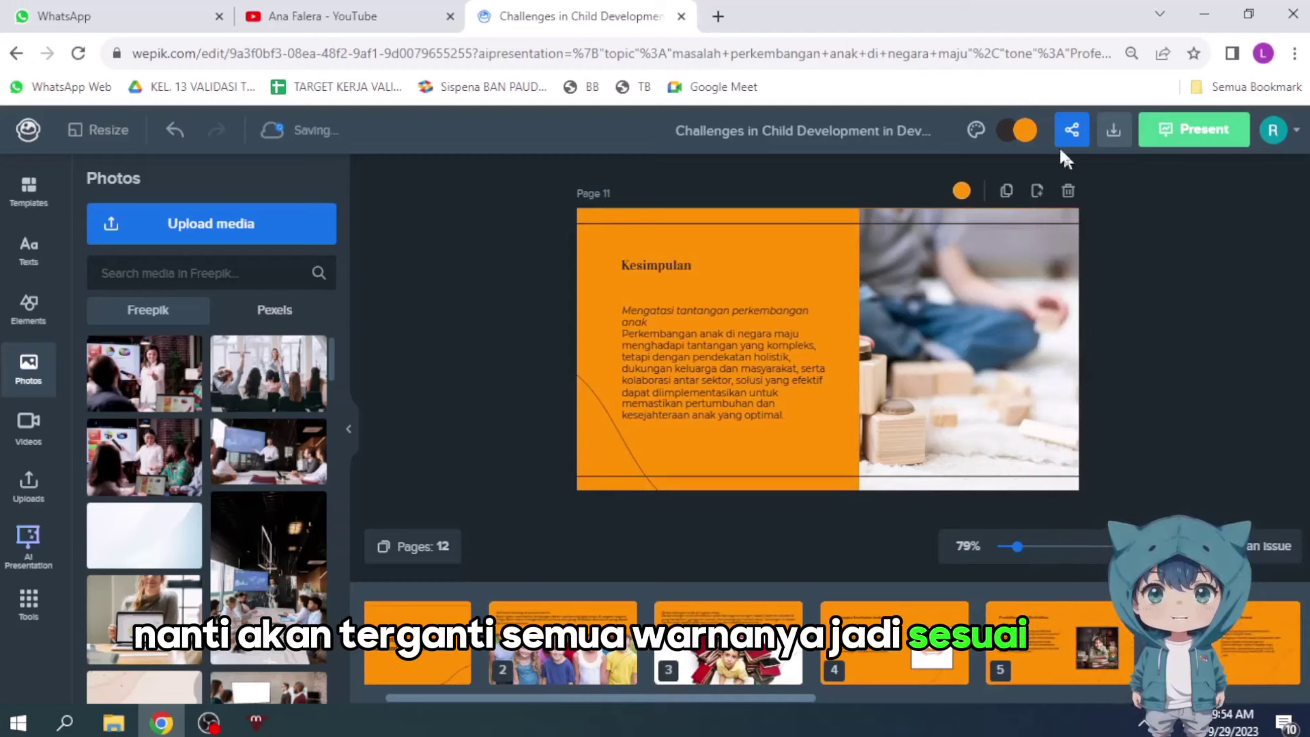
click(1027, 135)
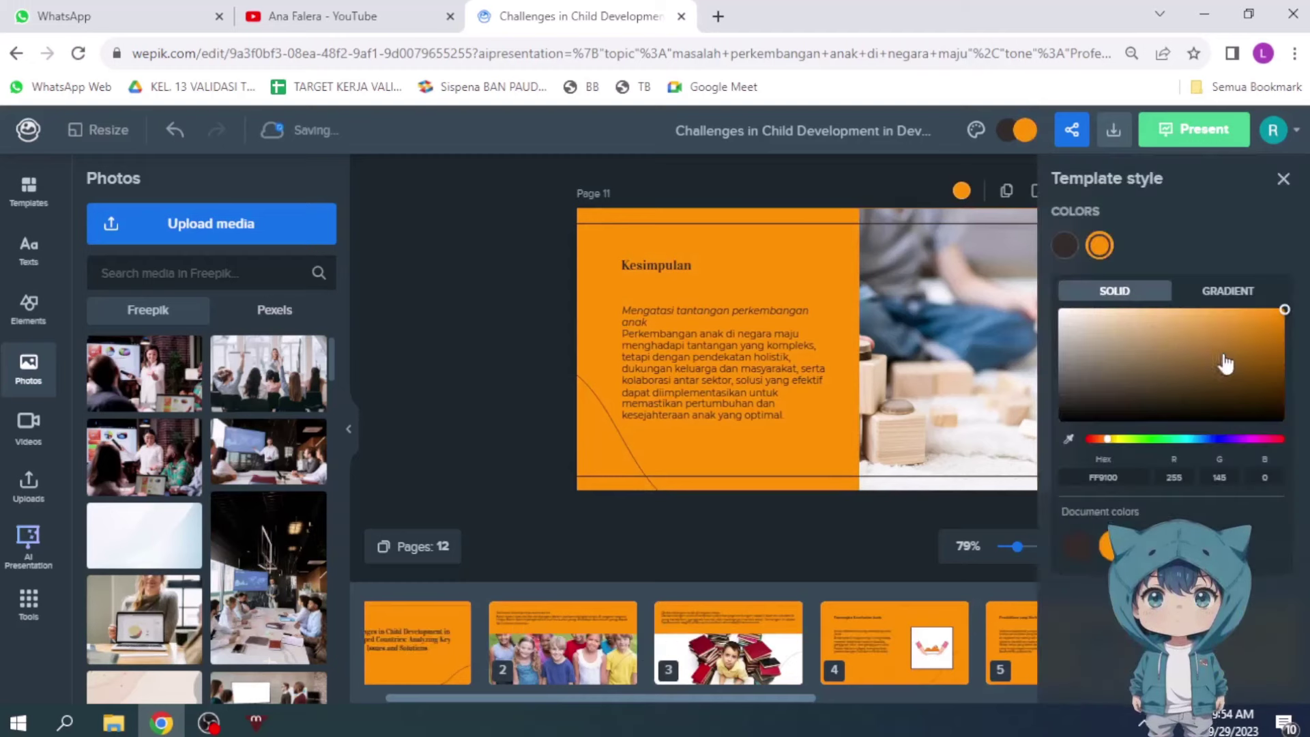
drag(1276, 322, 1057, 311)
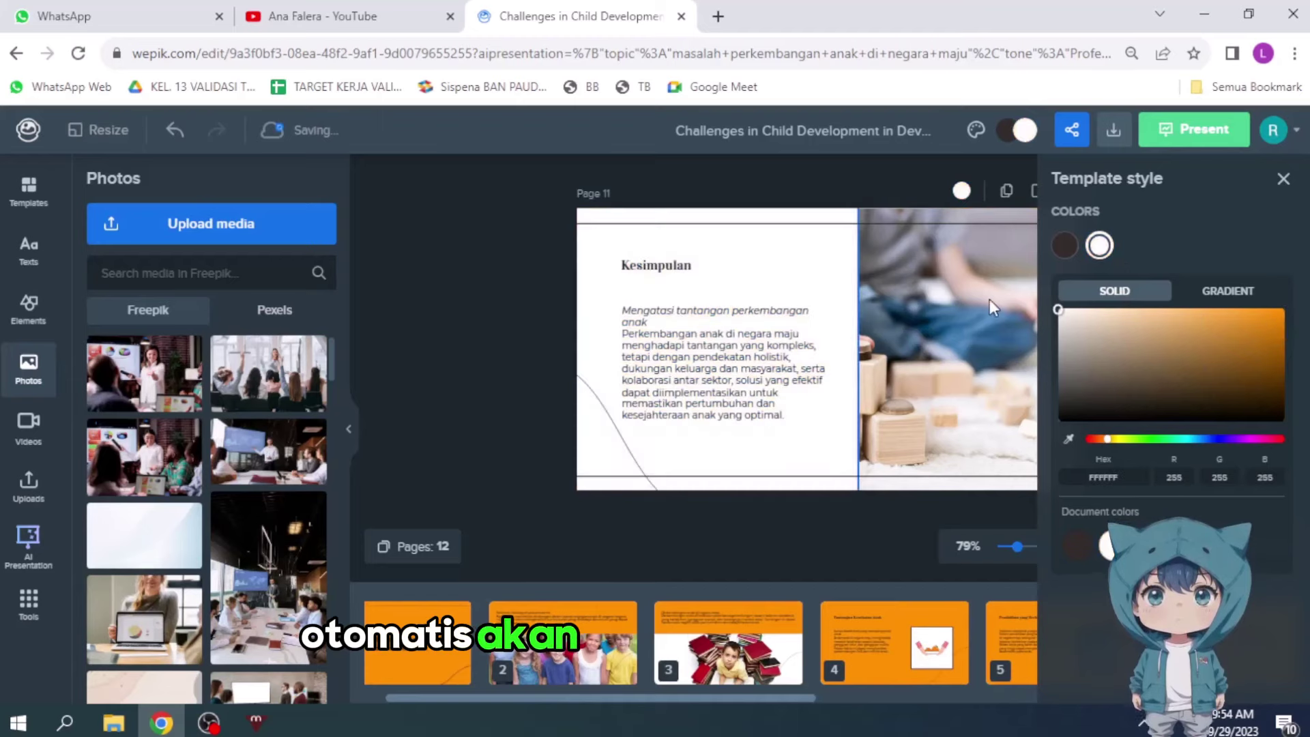
click(1283, 179)
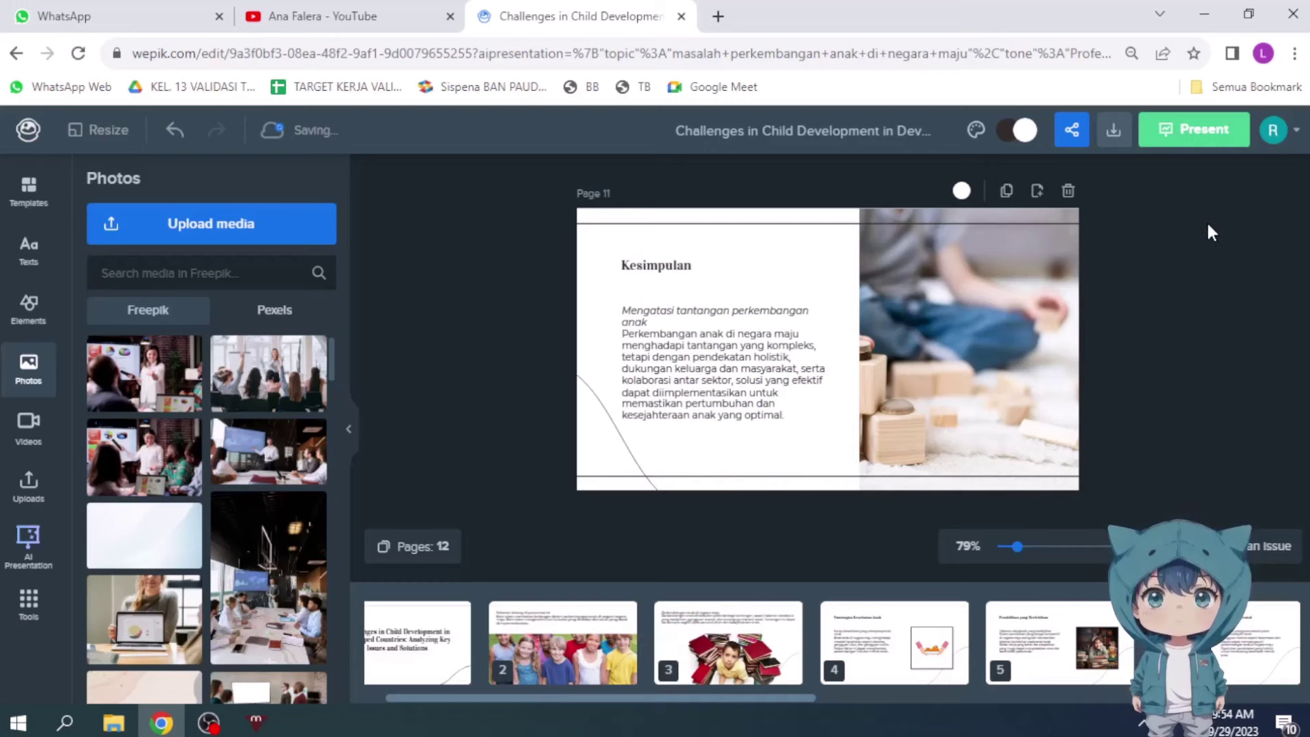
click(1232, 144)
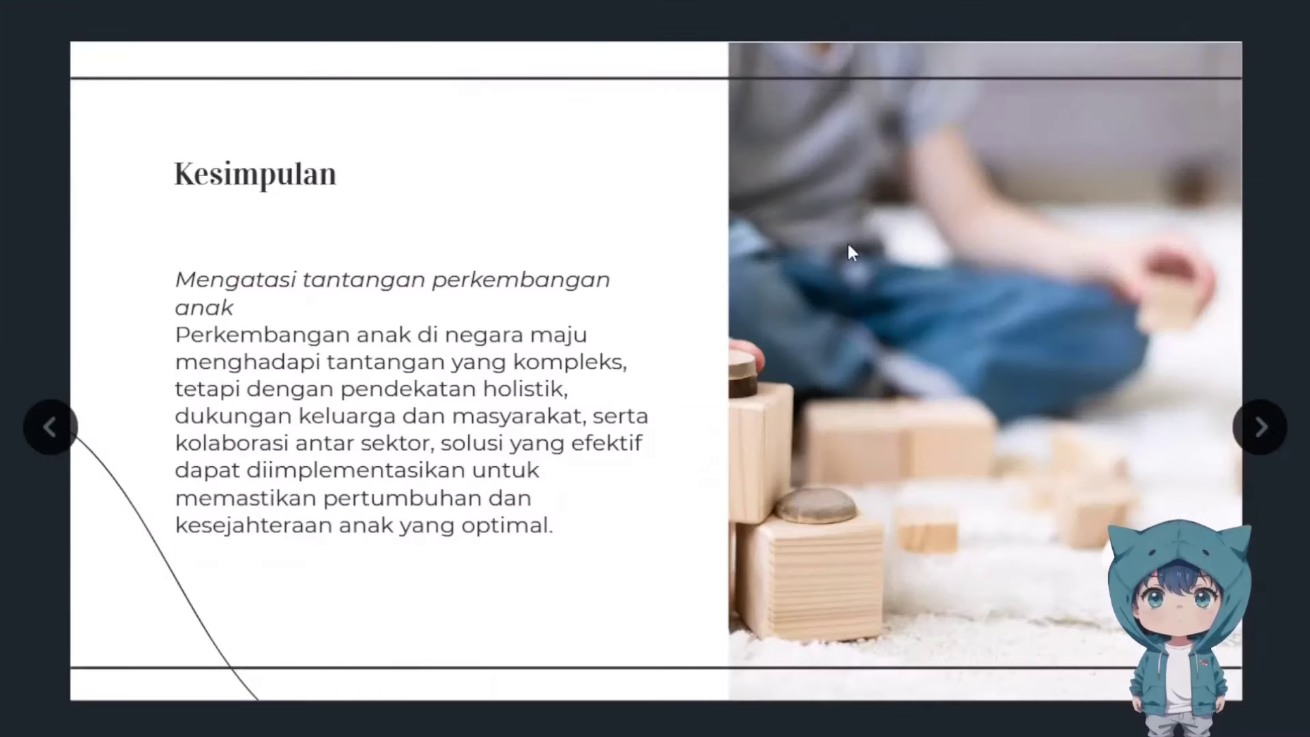
click(1283, 425)
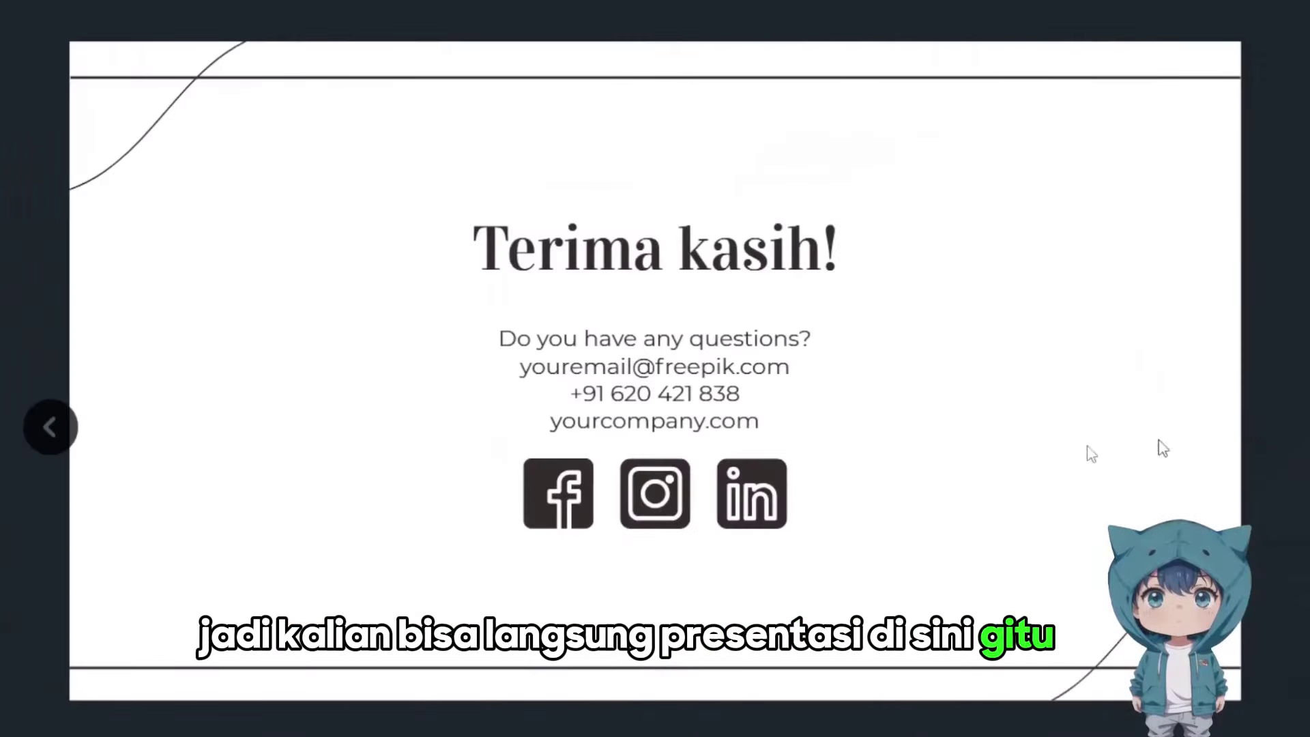
key(Escape)
drag(735, 702, 706, 694)
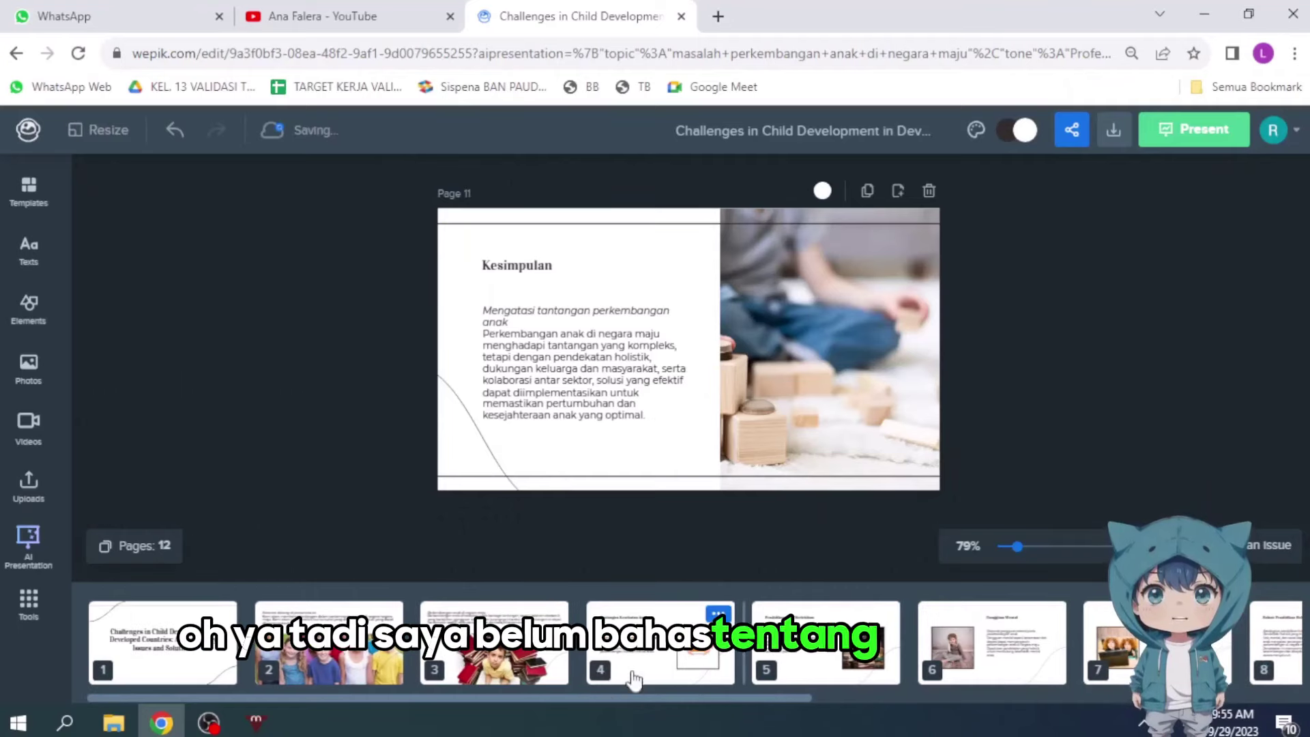
Step through pages 1 and 2, then display page 3 with the boy among stacked books.
click(180, 640)
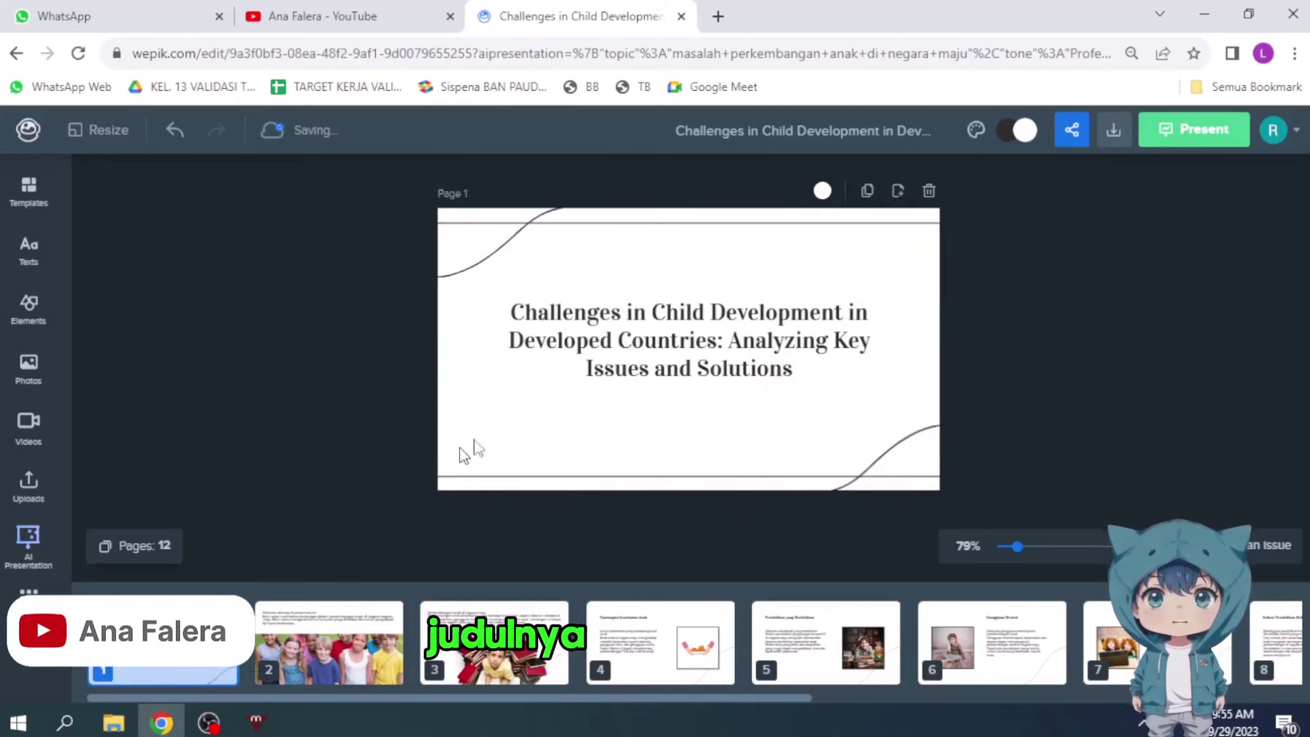
click(638, 341)
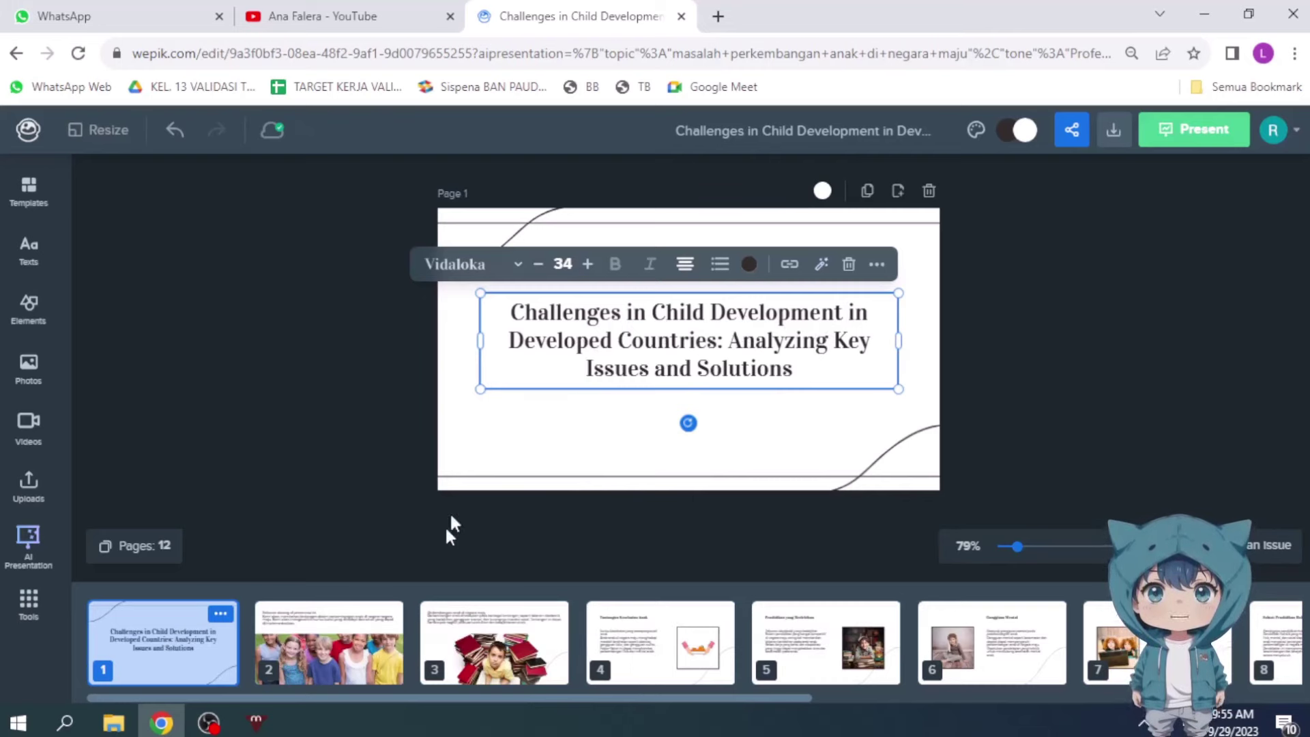
click(353, 635)
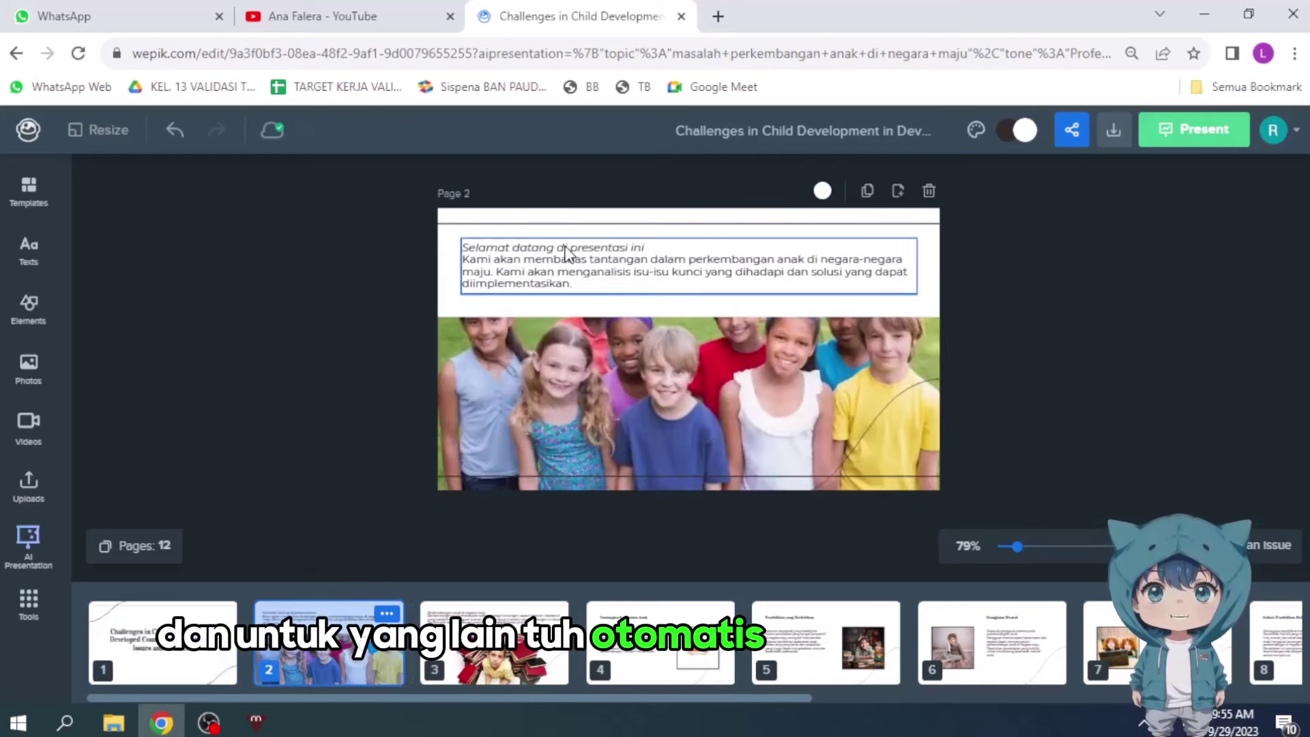
click(523, 613)
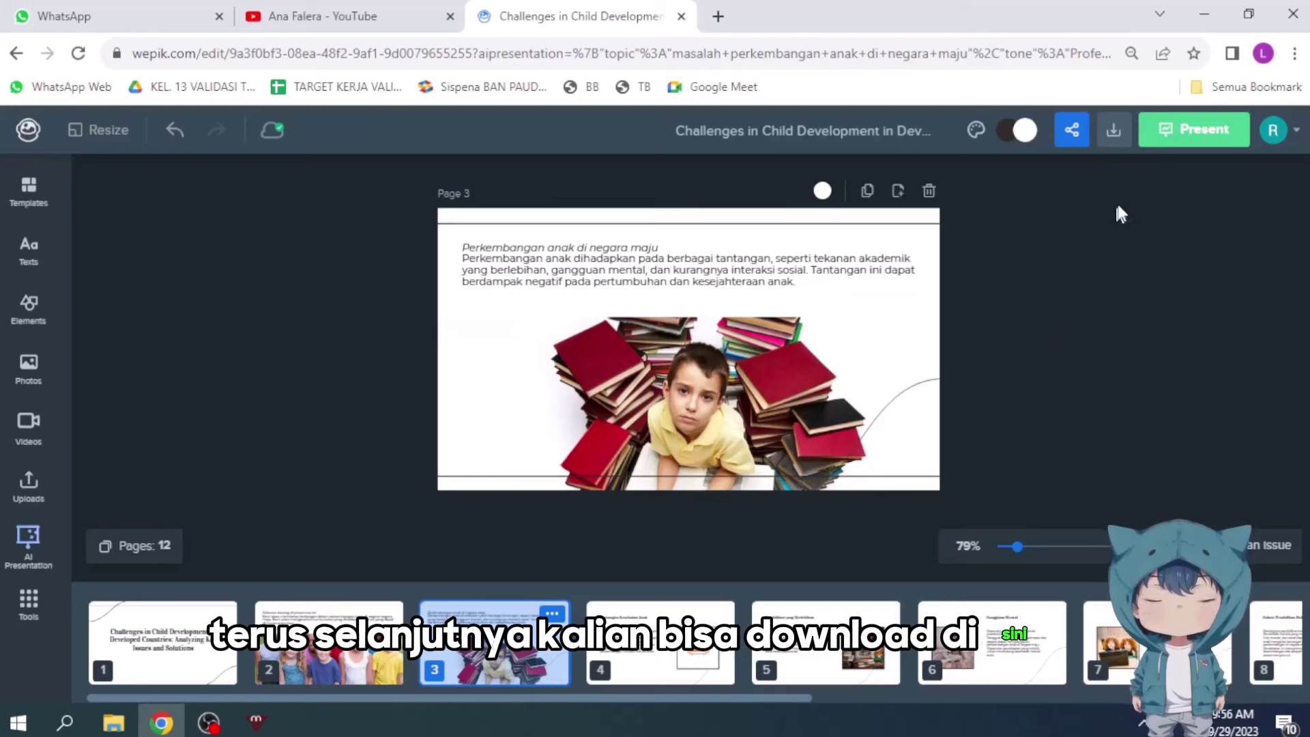
Preview the PNG and JPEG options, then download all 12 pages as a PDF.
click(1133, 125)
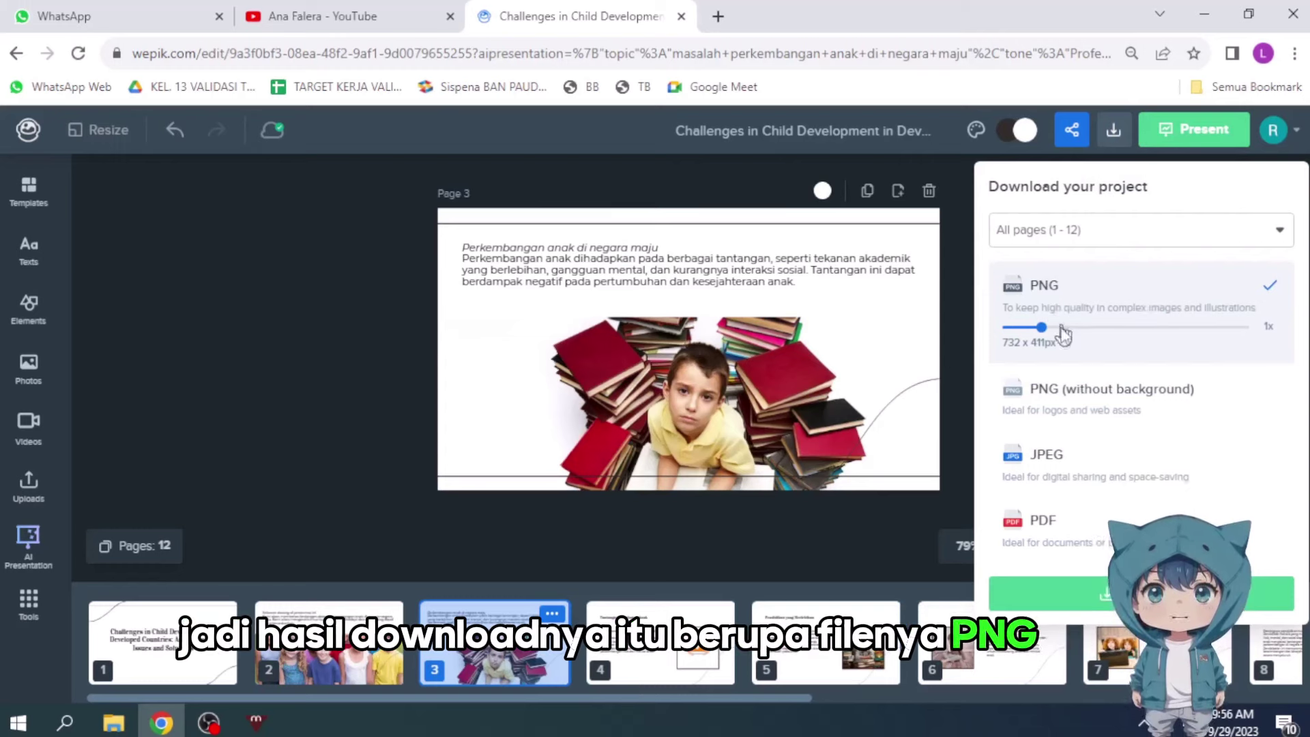
click(1087, 407)
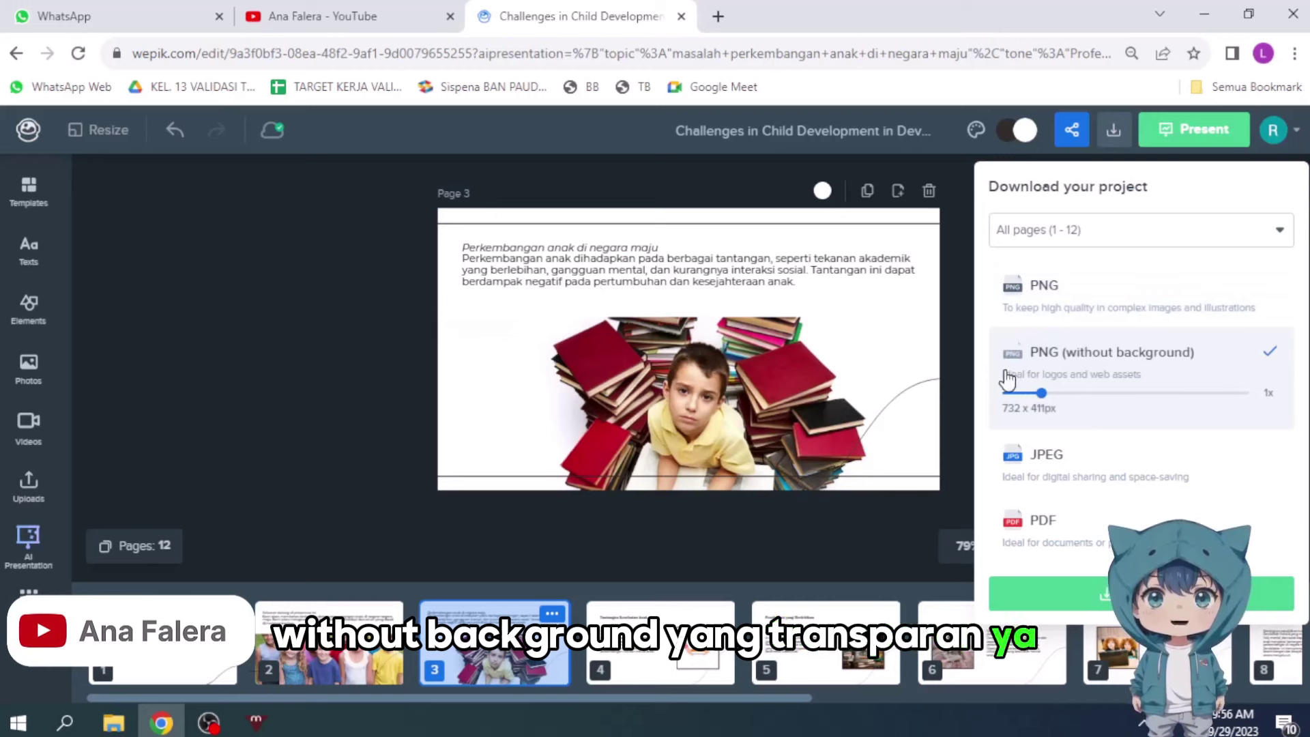
click(1067, 477)
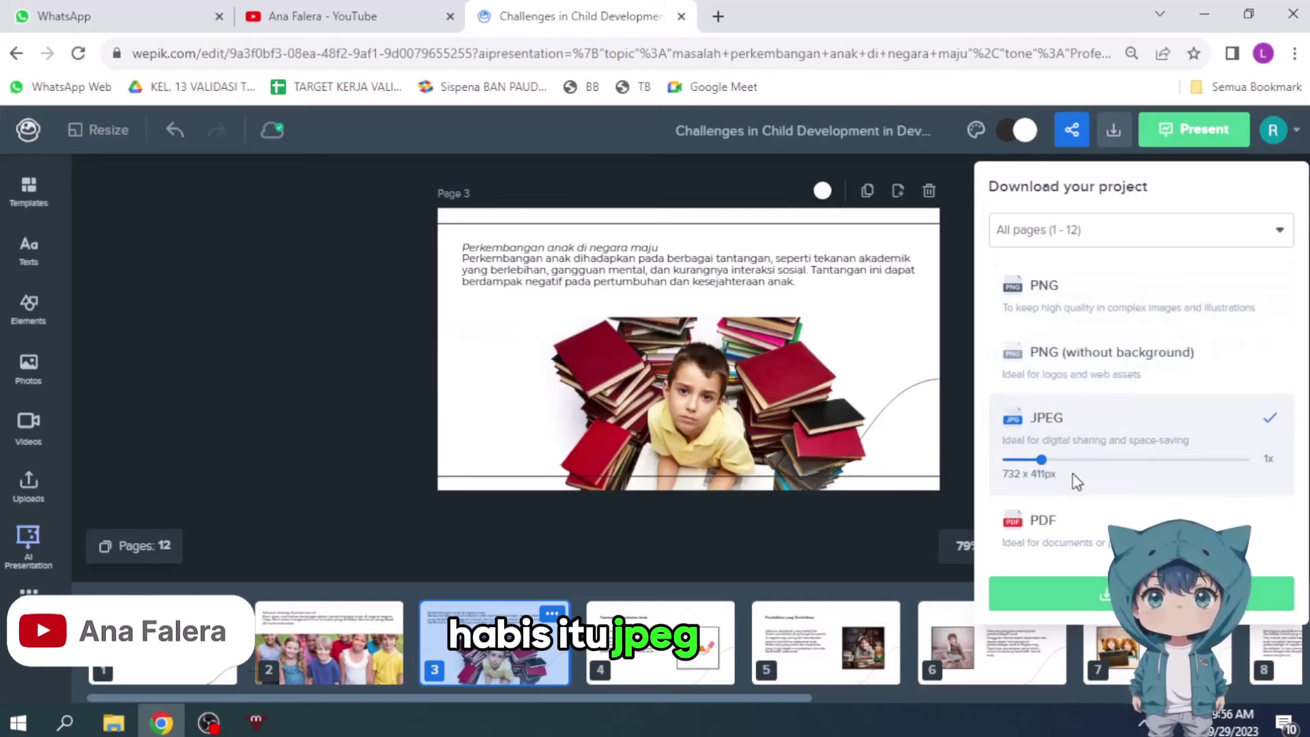
click(1086, 537)
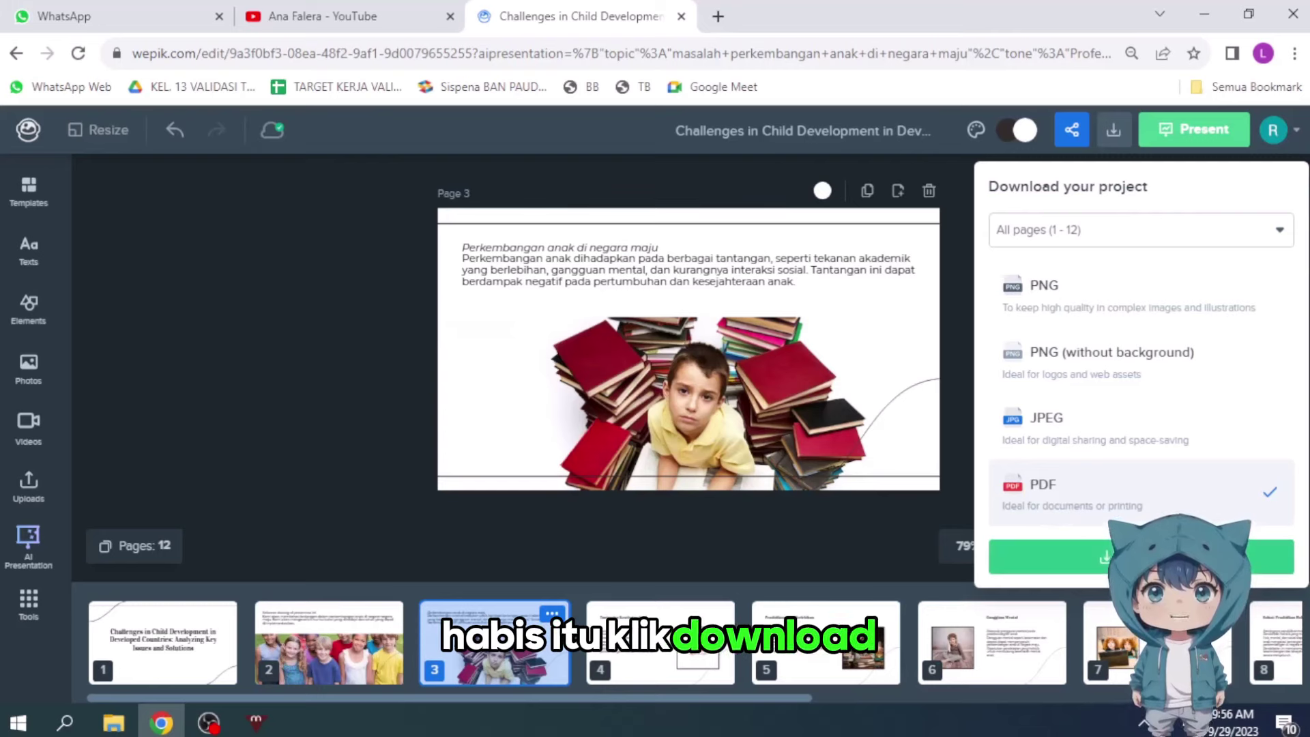
click(1031, 550)
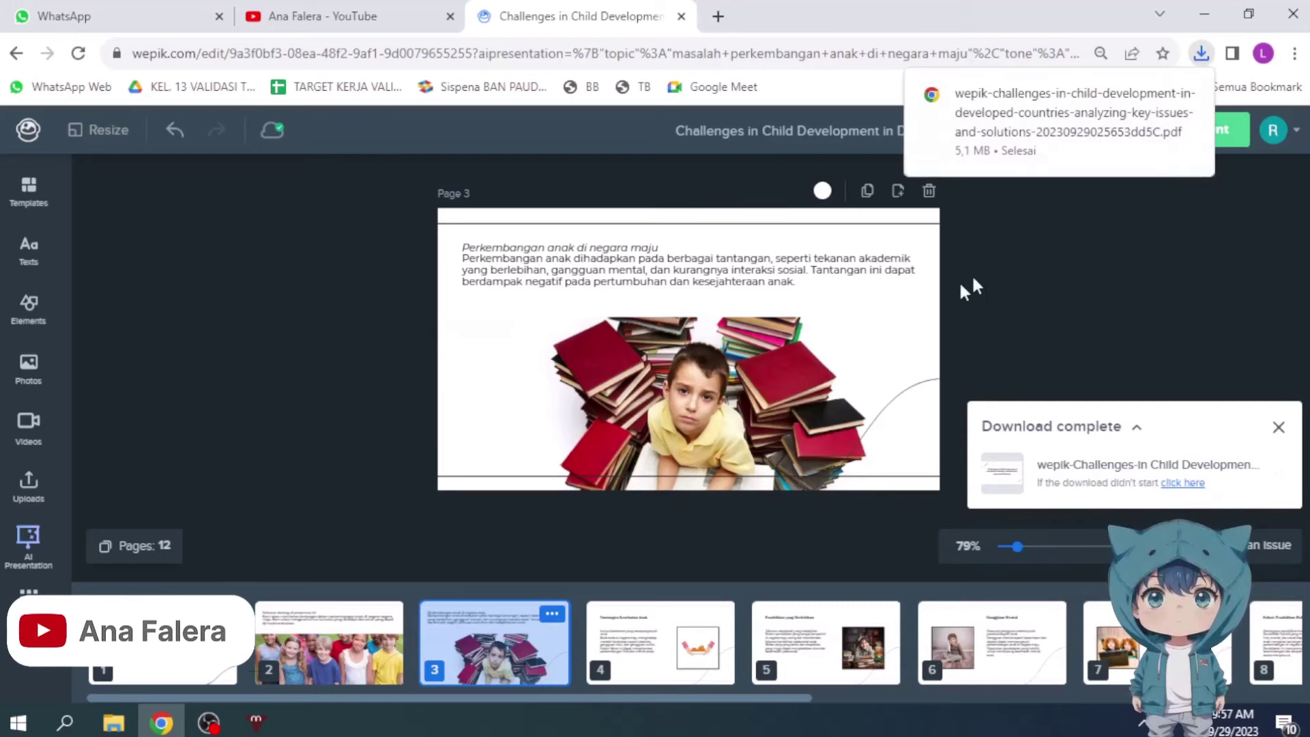
Dismiss Chrome's download notice and select the child development PDF in Downloads.
click(1198, 60)
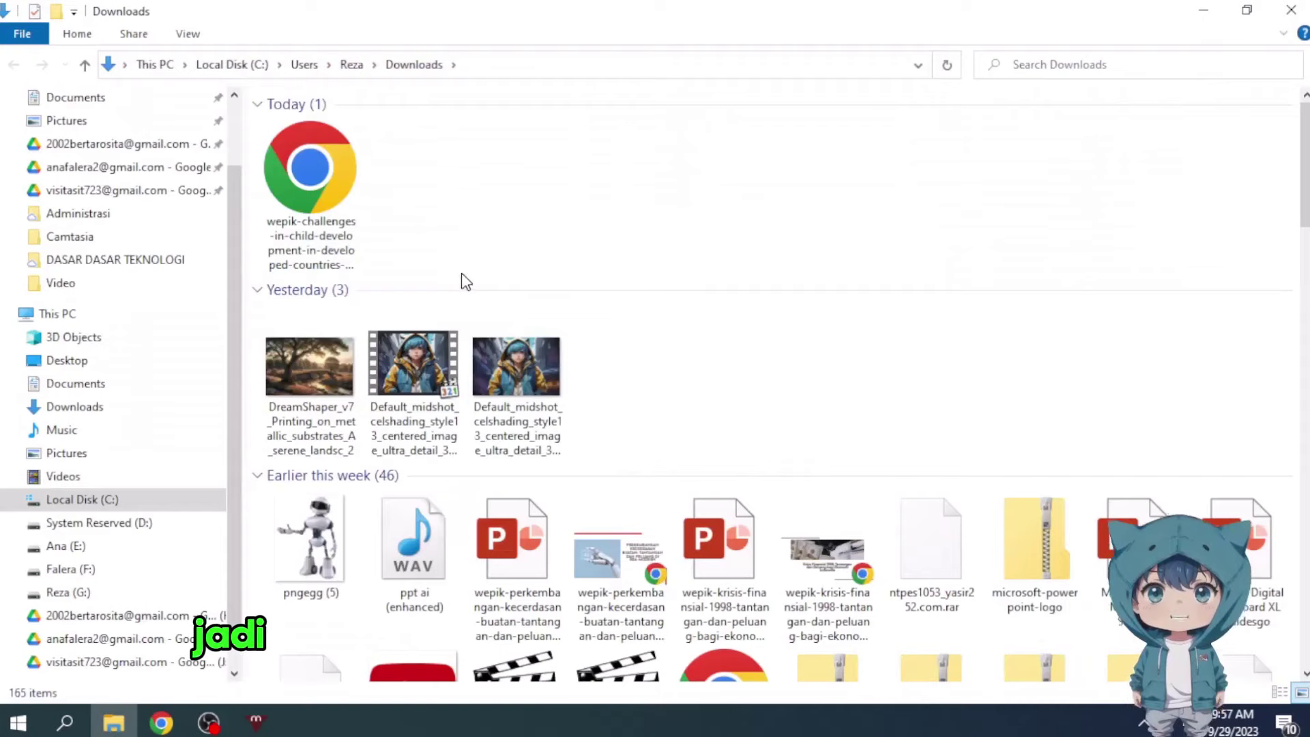
click(347, 211)
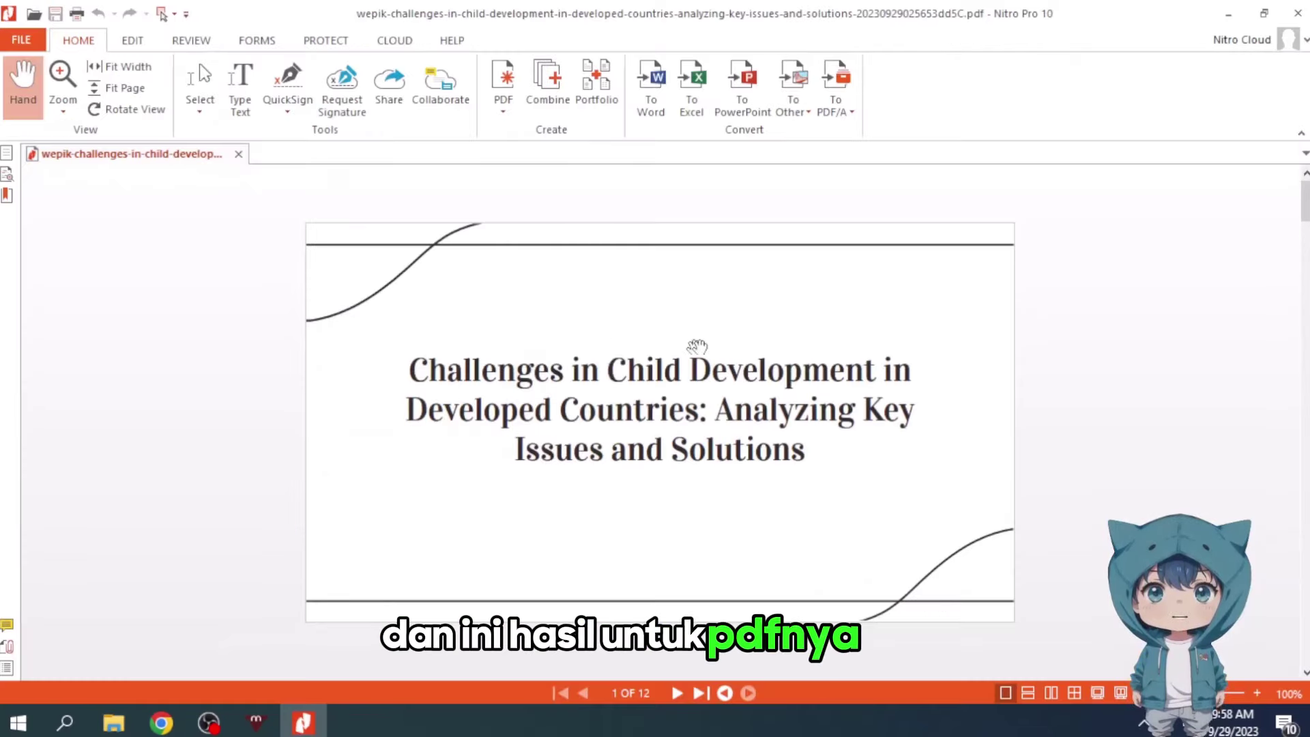
Scroll through the PDF in Nitro Pro to page 10, the Kolaborasi Antar Sektor slide.
scroll(694, 345, down, 5)
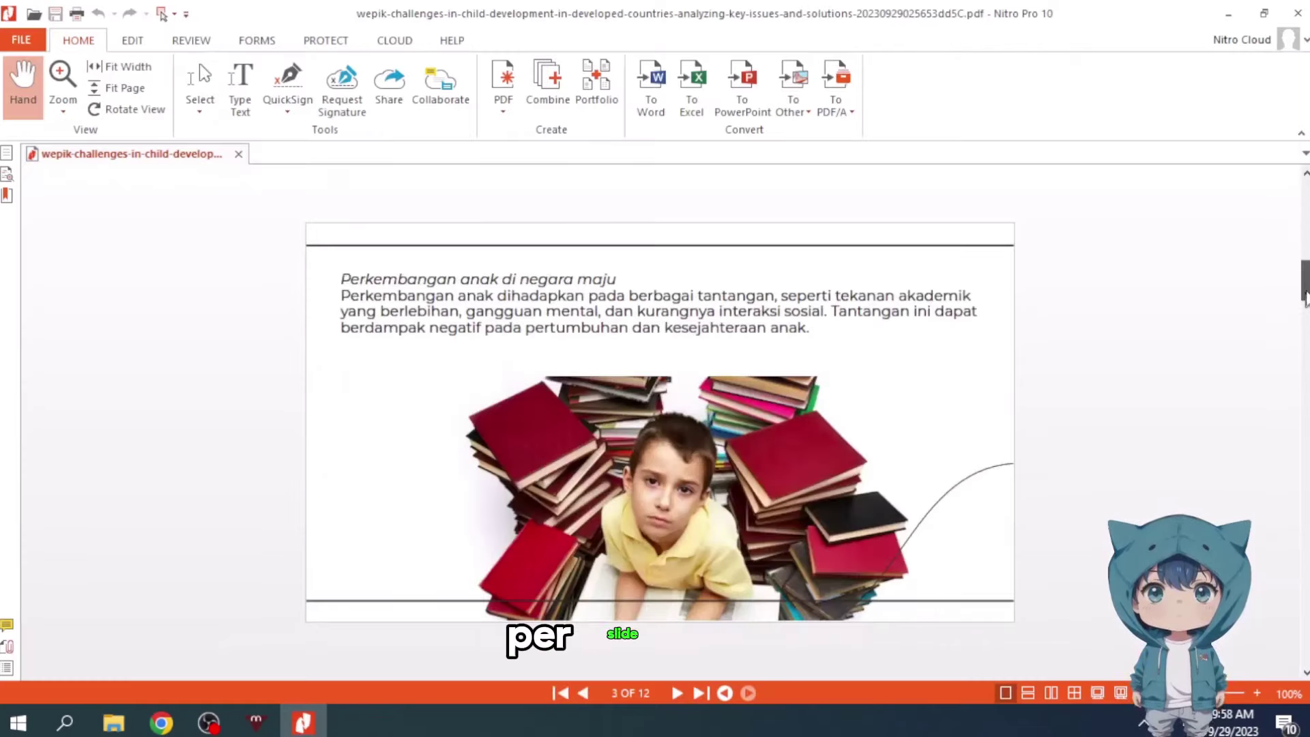
scroll(1160, 355, up, 2)
scroll(1160, 355, down, 2)
scroll(1160, 354, down, 1)
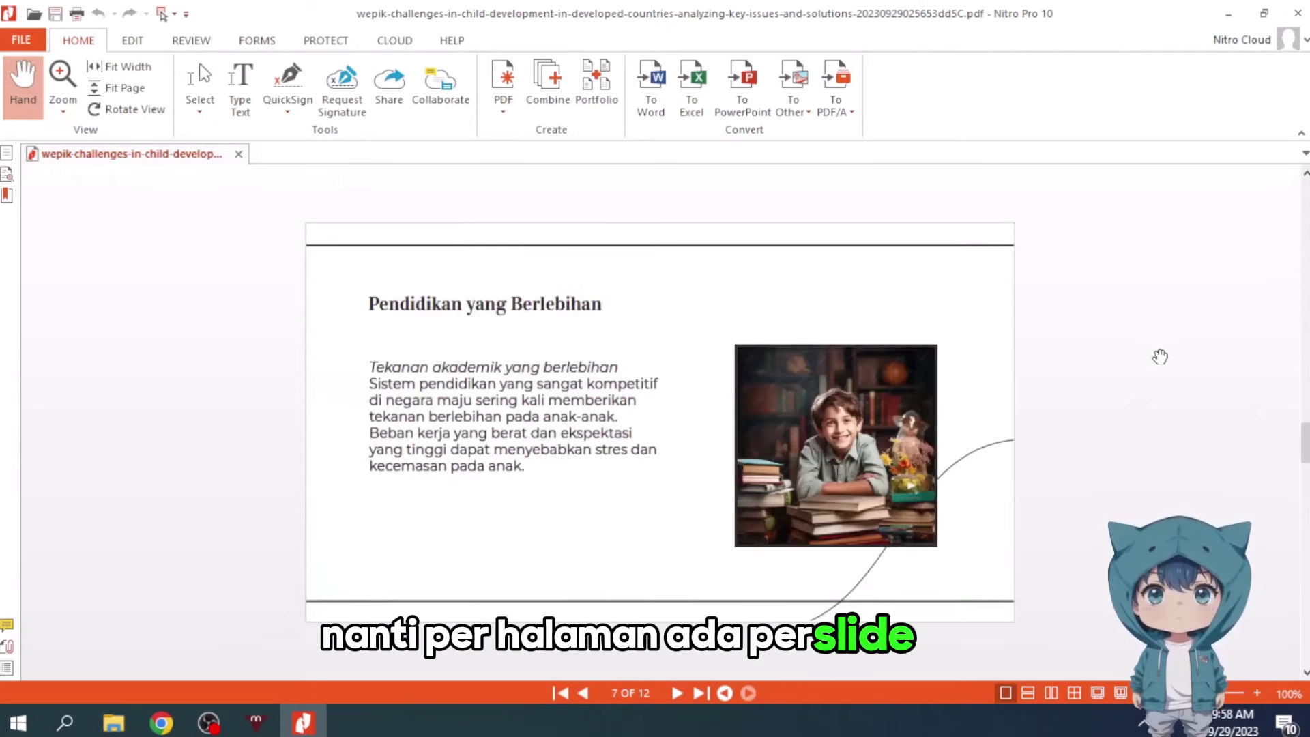
scroll(1160, 358, down, 3)
scroll(1160, 357, down, 2)
scroll(1161, 357, down, 1)
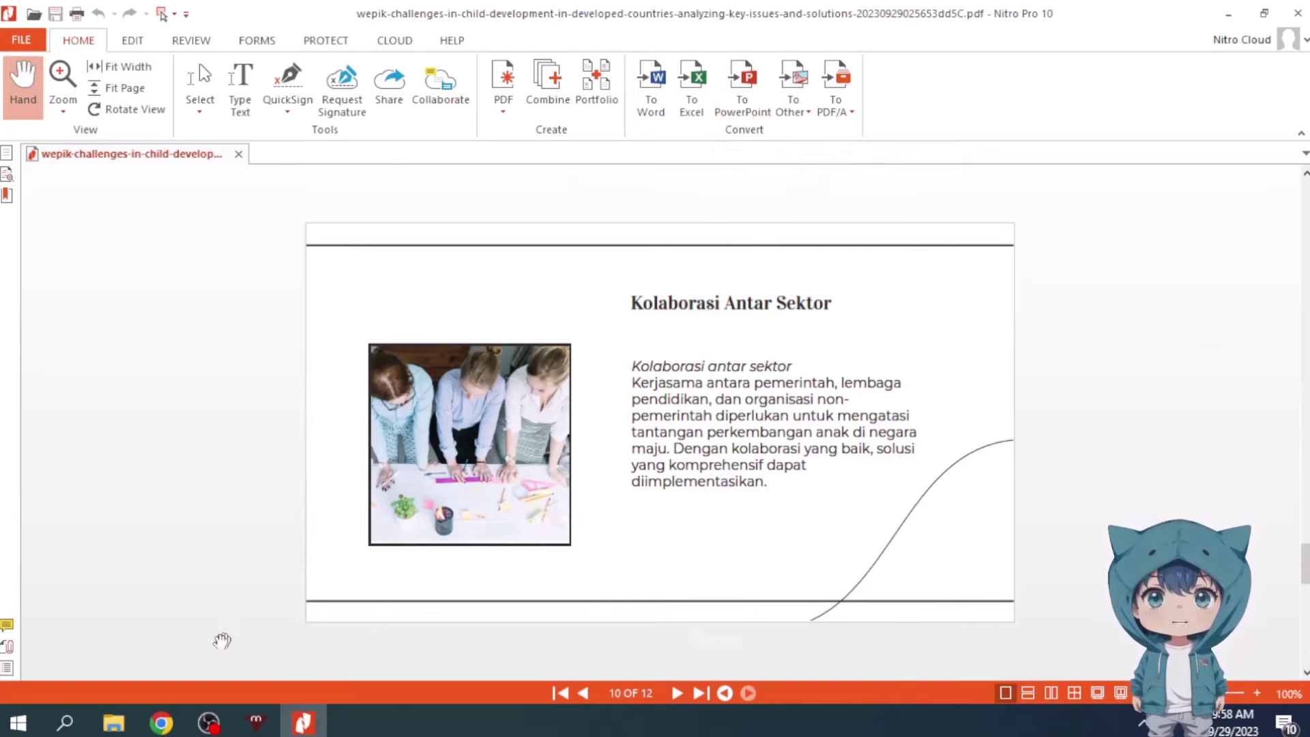
Return to Chrome and search for 'i love pdf' in a new tab.
click(164, 724)
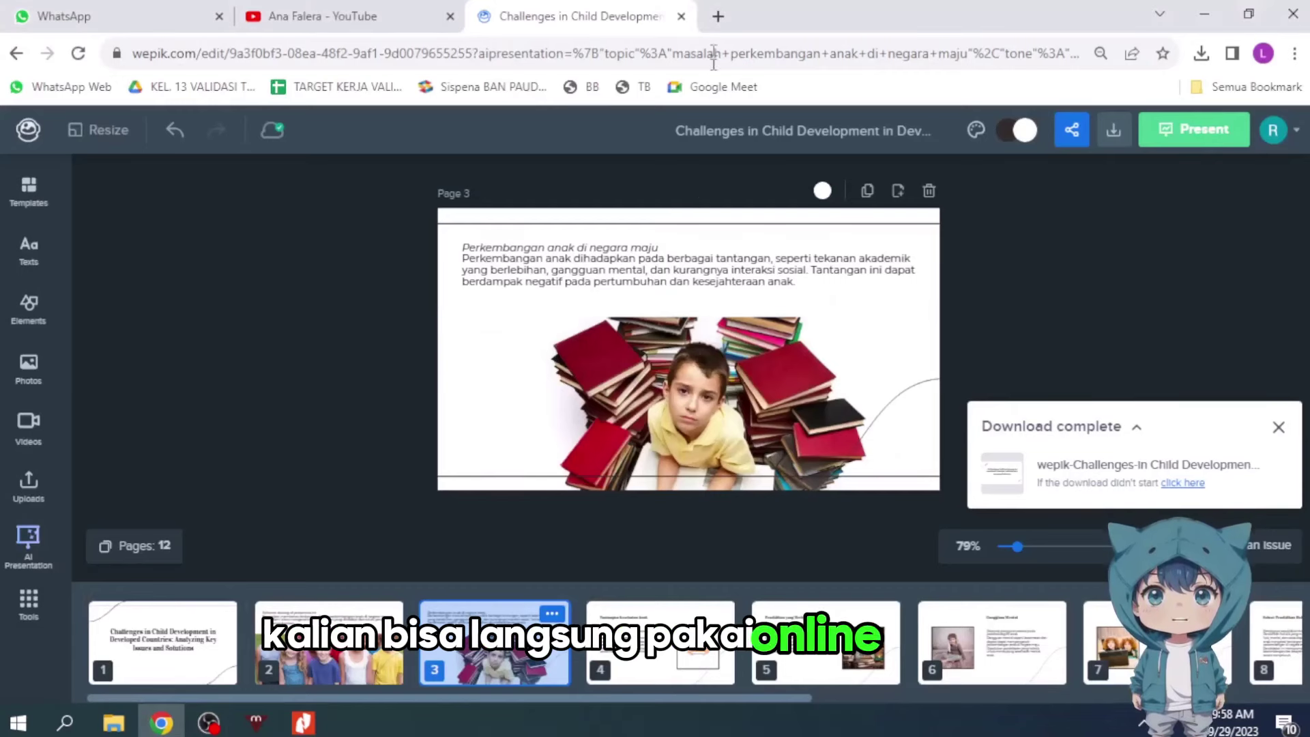
click(717, 16)
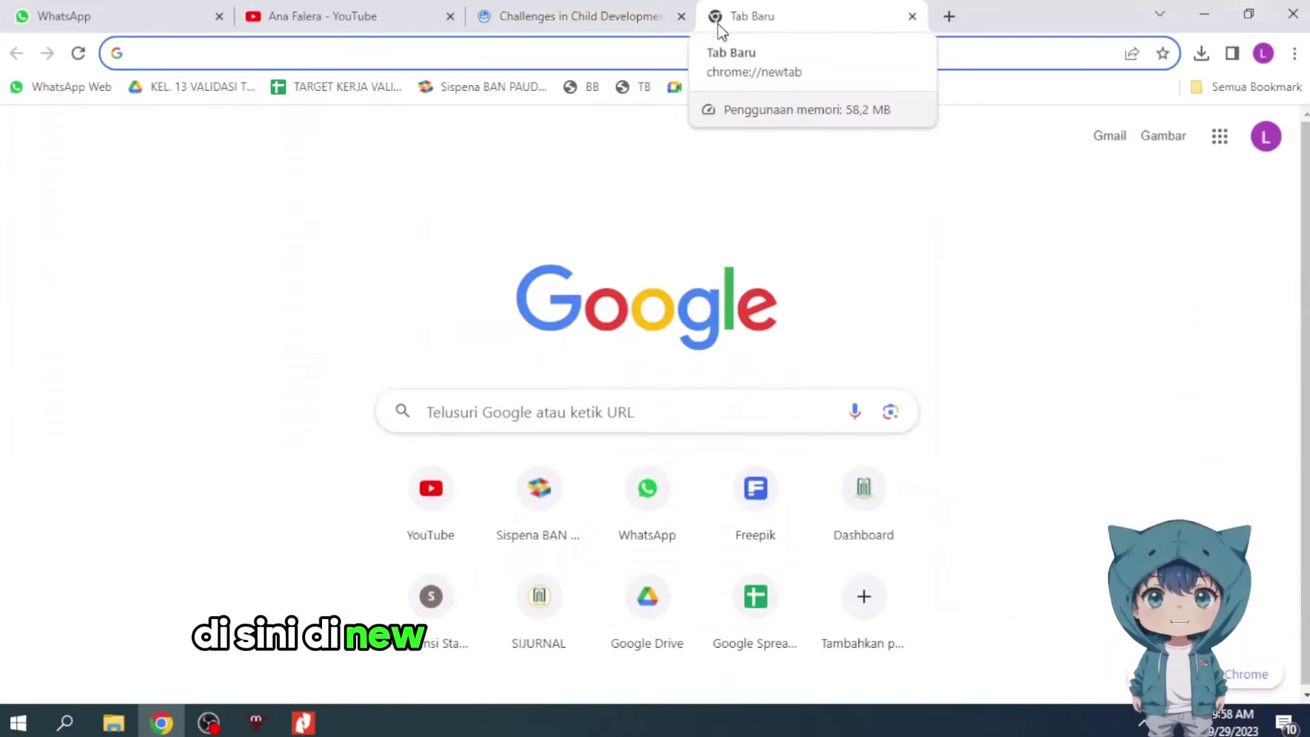
text(i love pdf)
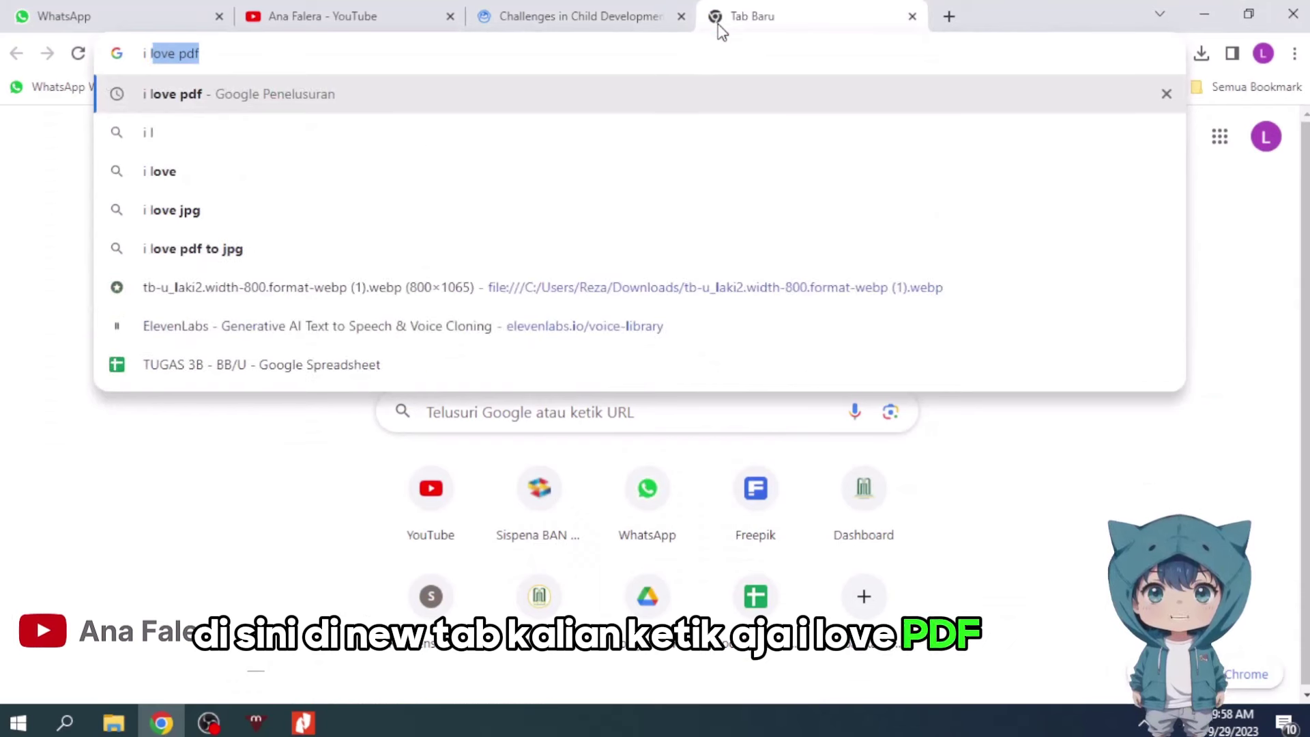
key(Return)
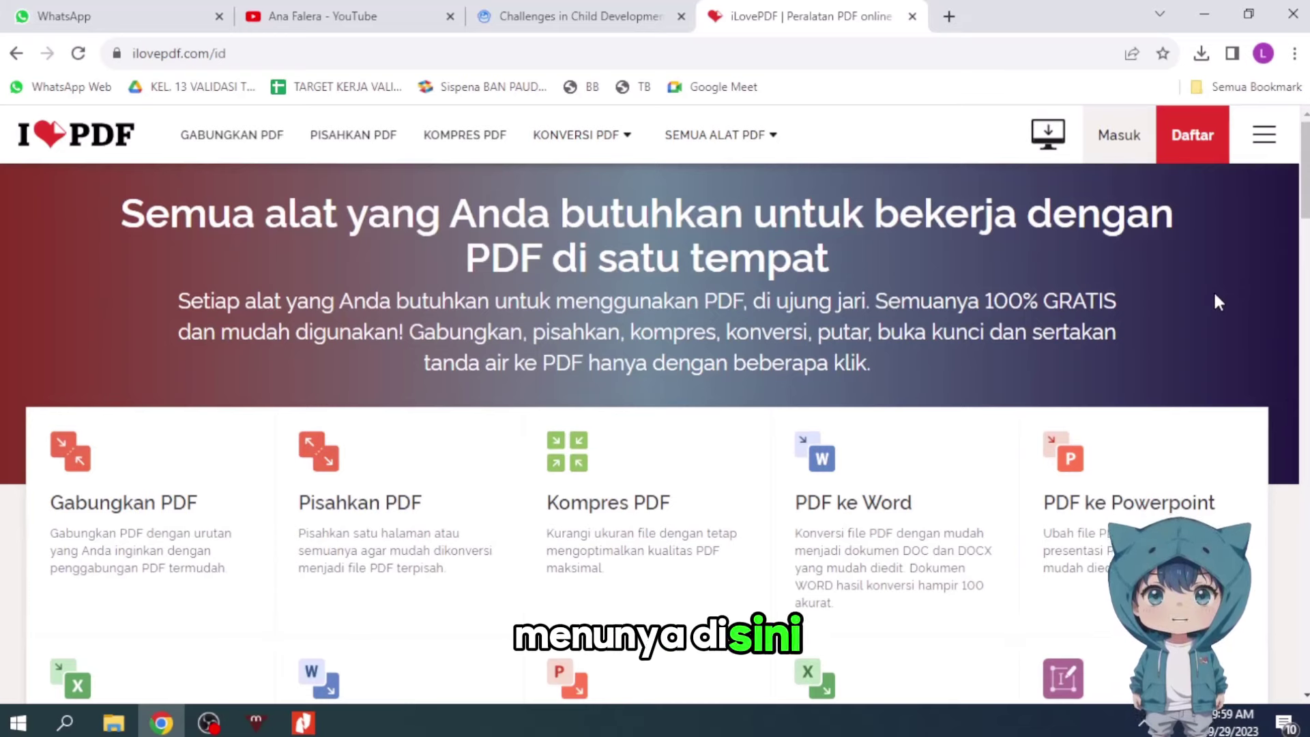
Open iLovePDF's PDF ke Powerpoint converter and bring up its PDF file picker.
scroll(1193, 296, down, 3)
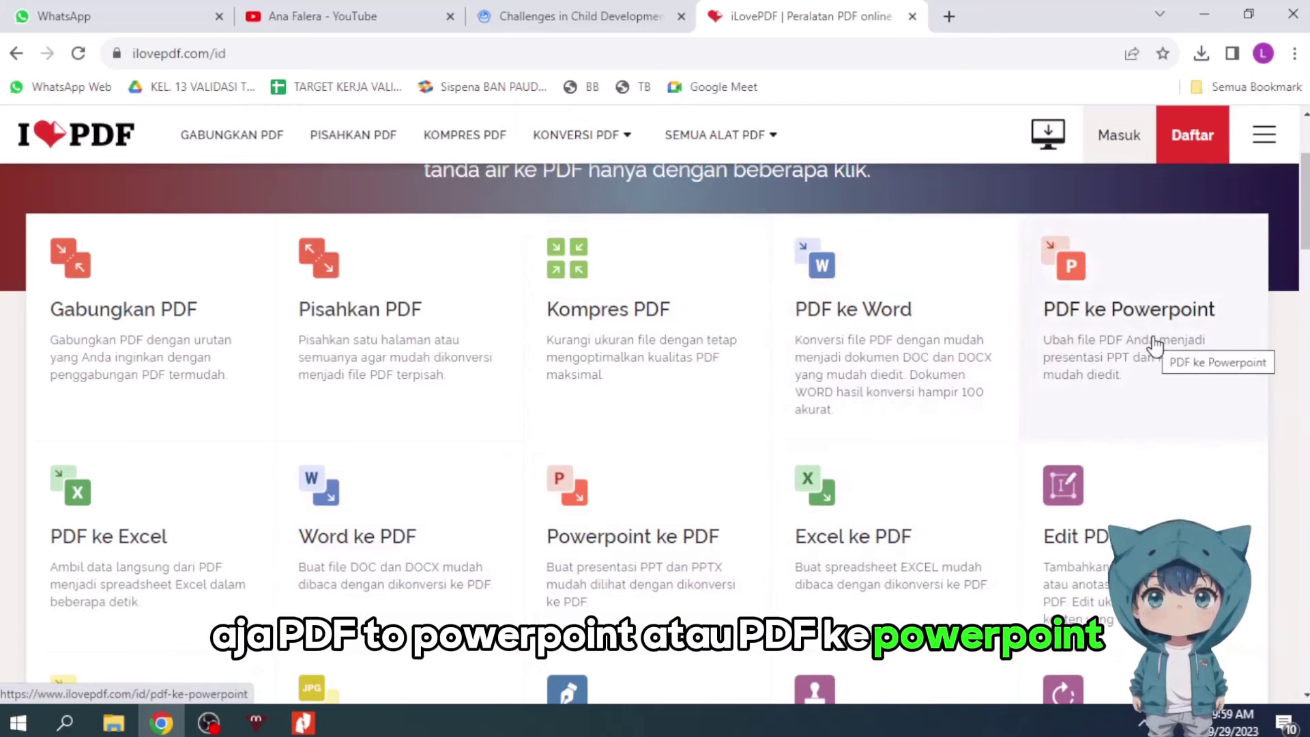
click(1119, 305)
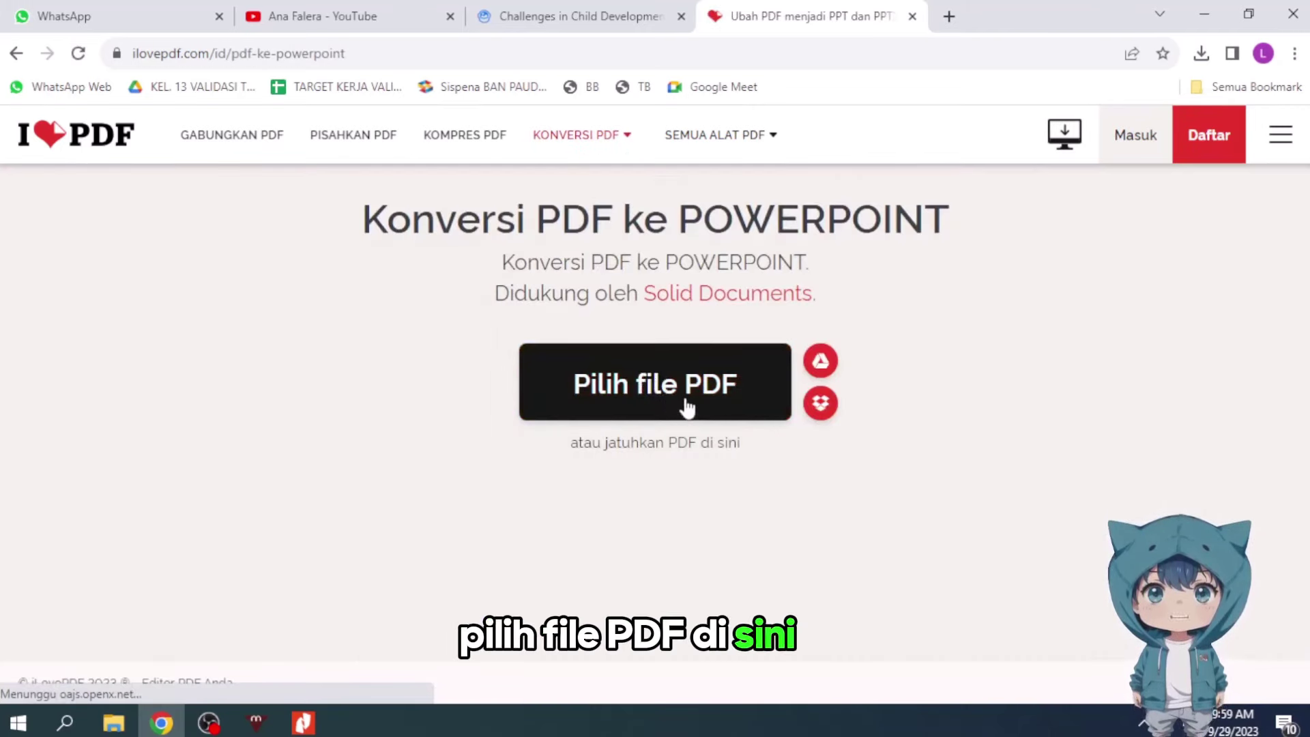
click(684, 399)
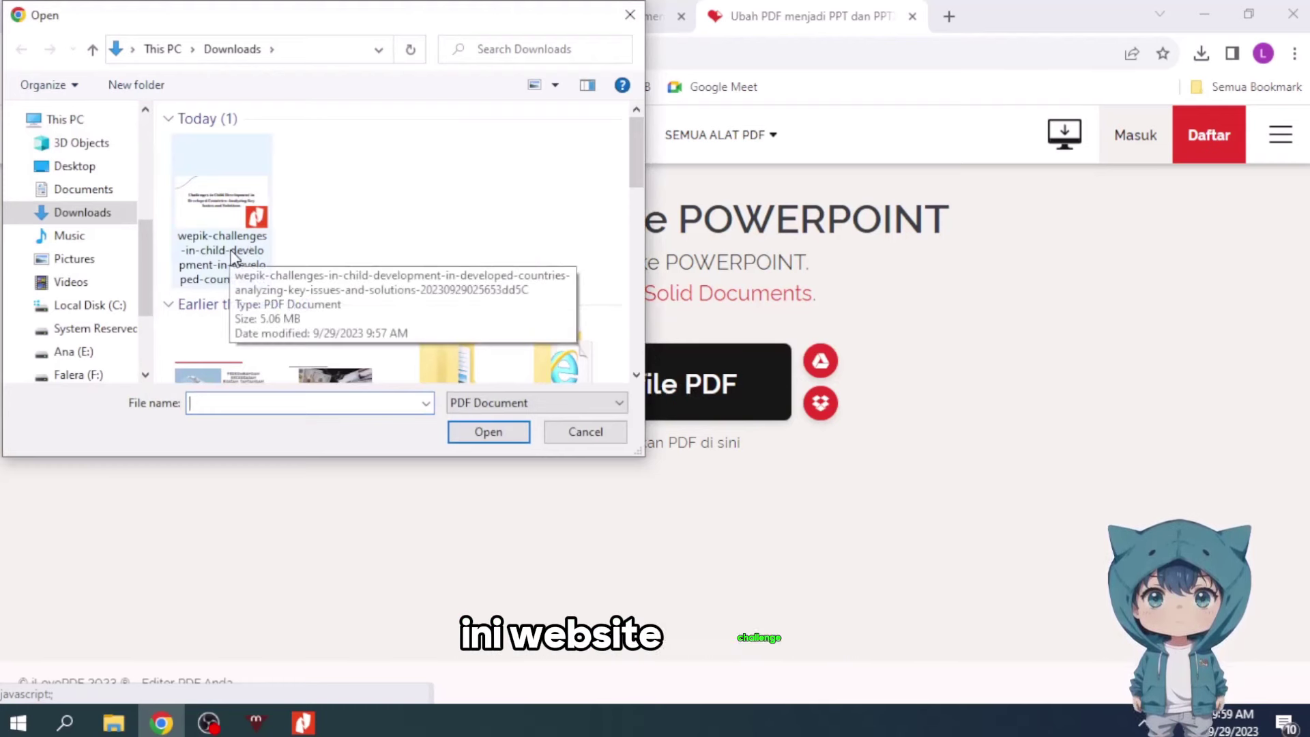
Upload the Wepik PDF, convert it to PPTX, and reveal the downloaded file in its folder.
click(227, 206)
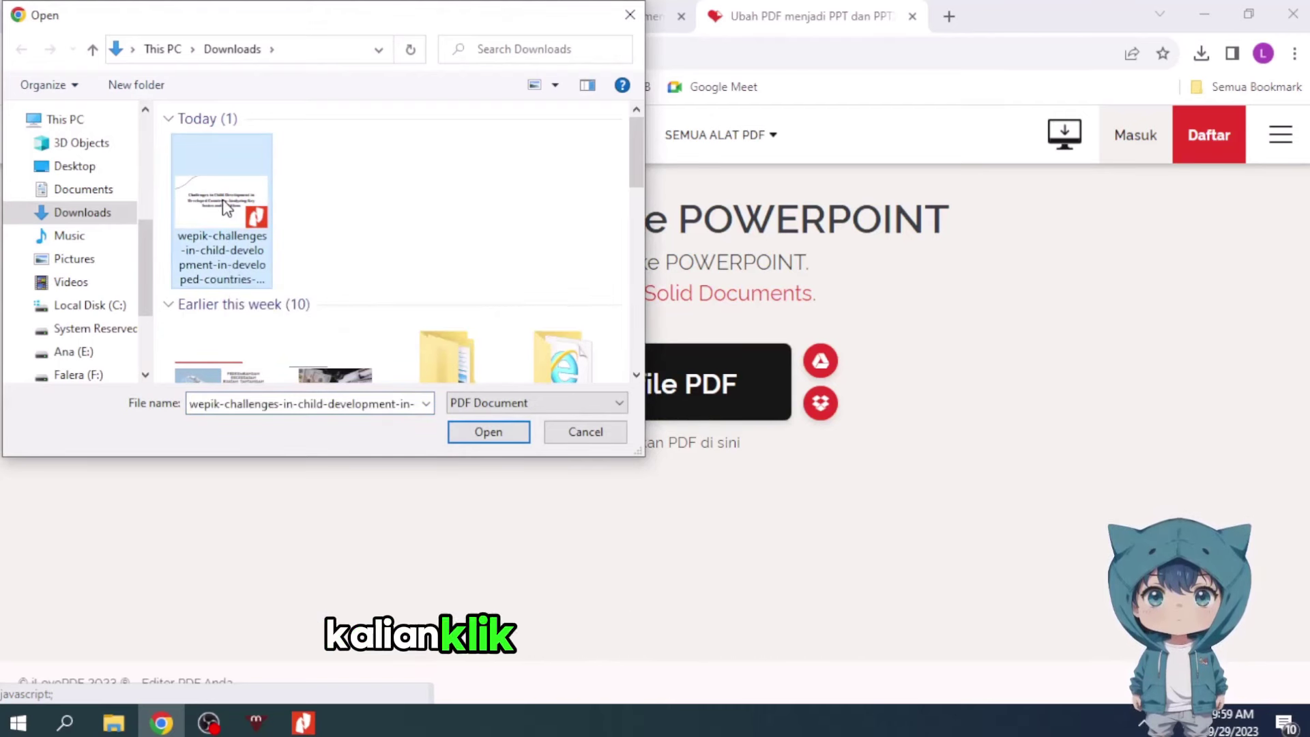
click(475, 434)
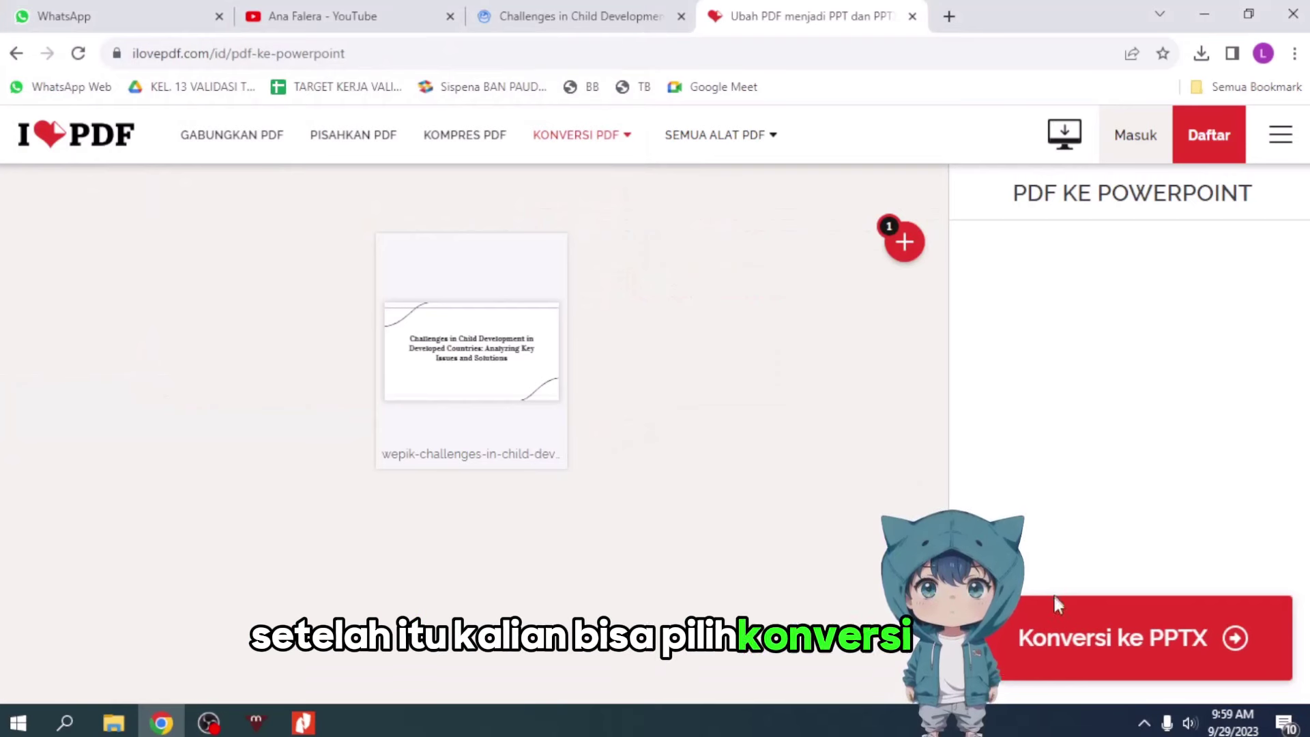
click(1059, 667)
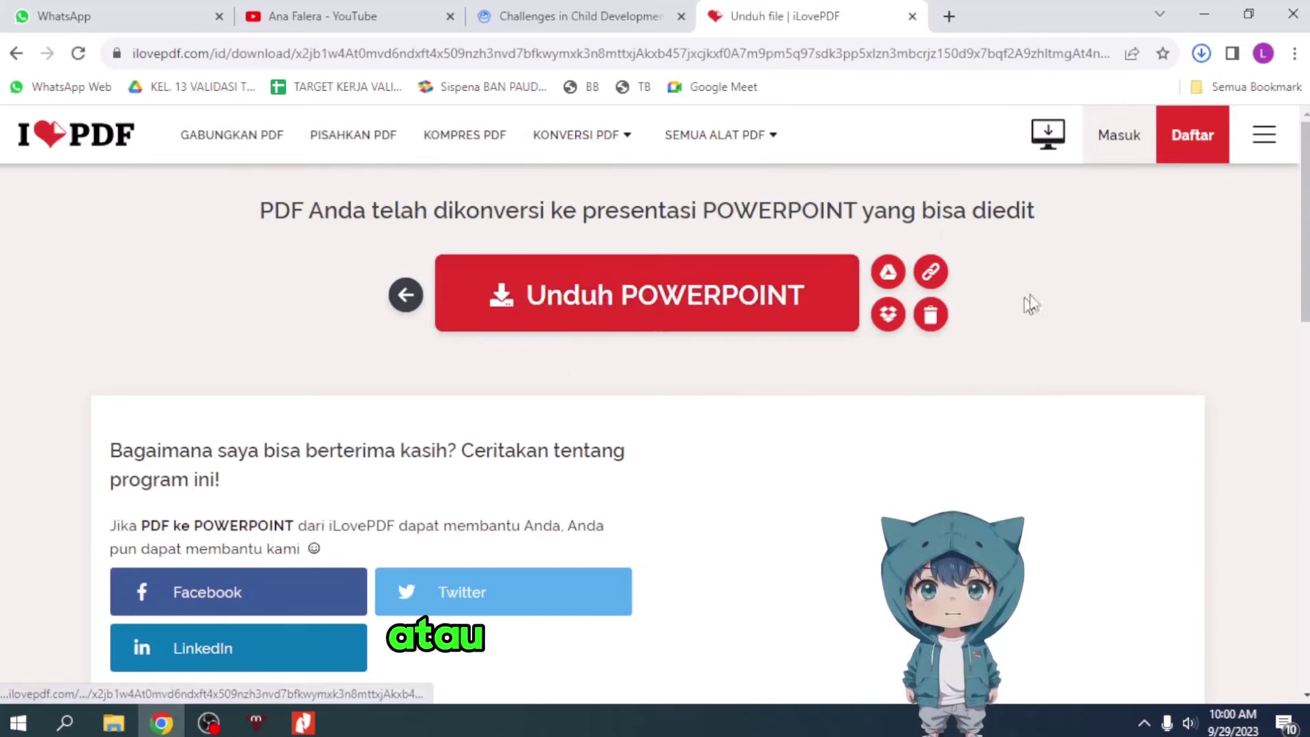
click(1201, 55)
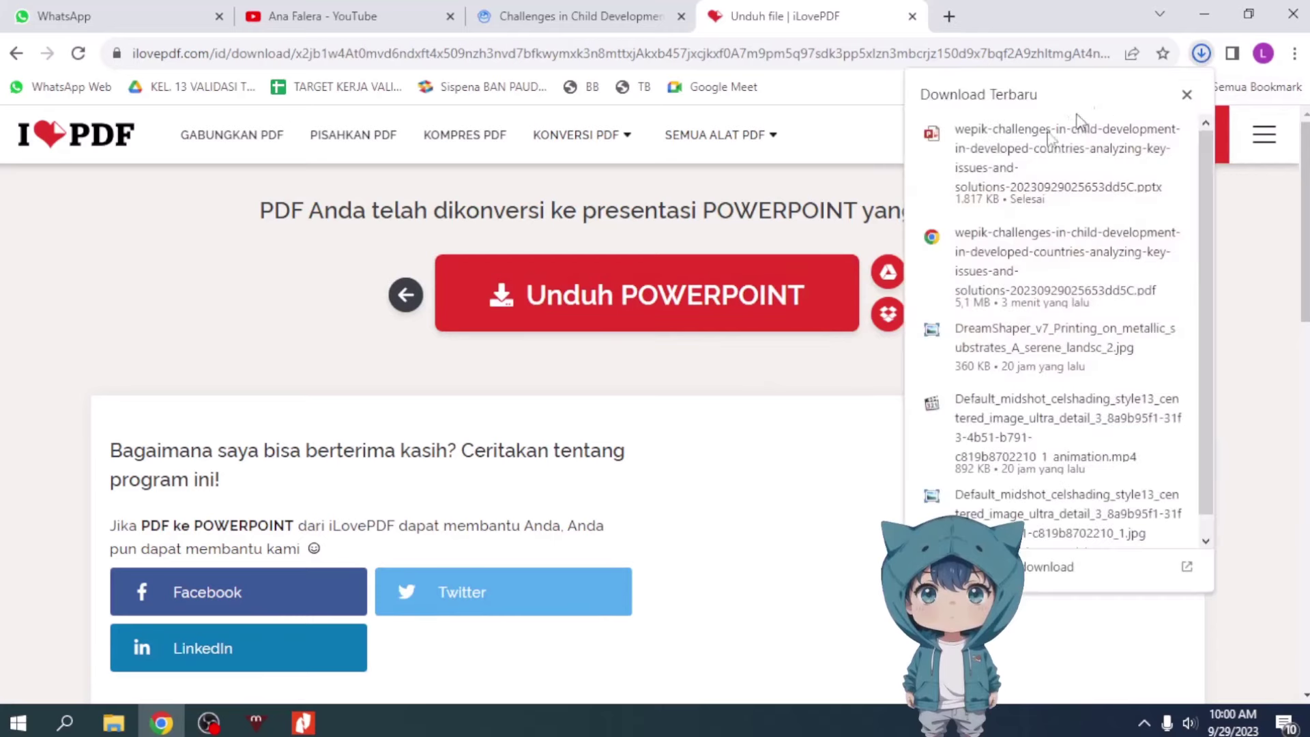
mouse_move(1064, 162)
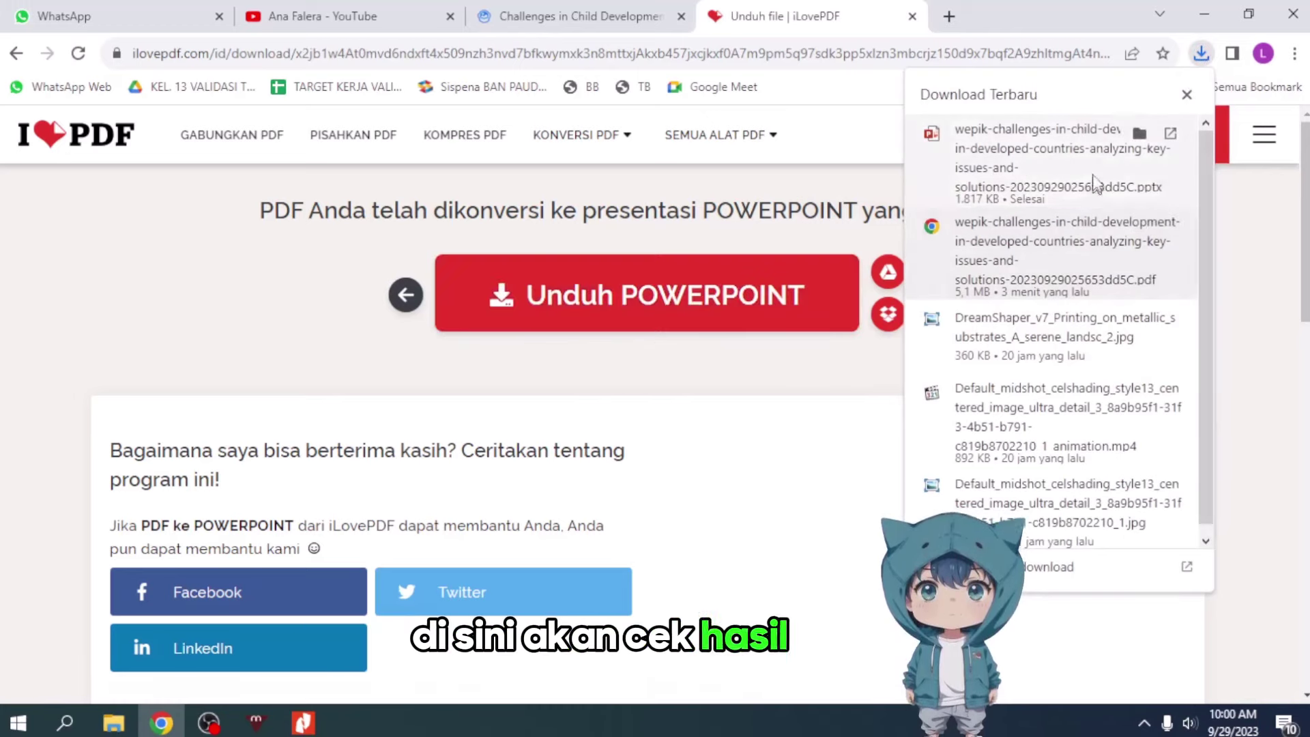
click(1139, 135)
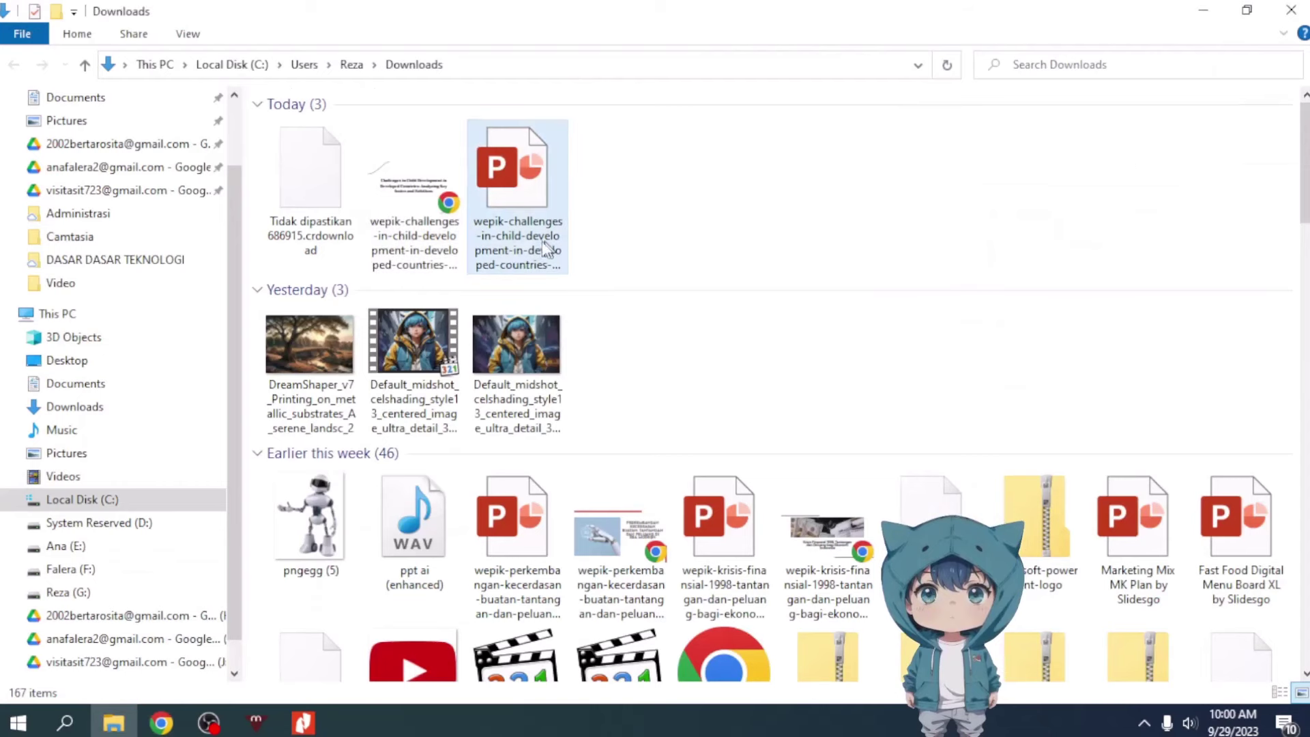
Open the converted PPTX from Downloads in PowerPoint.
click(527, 209)
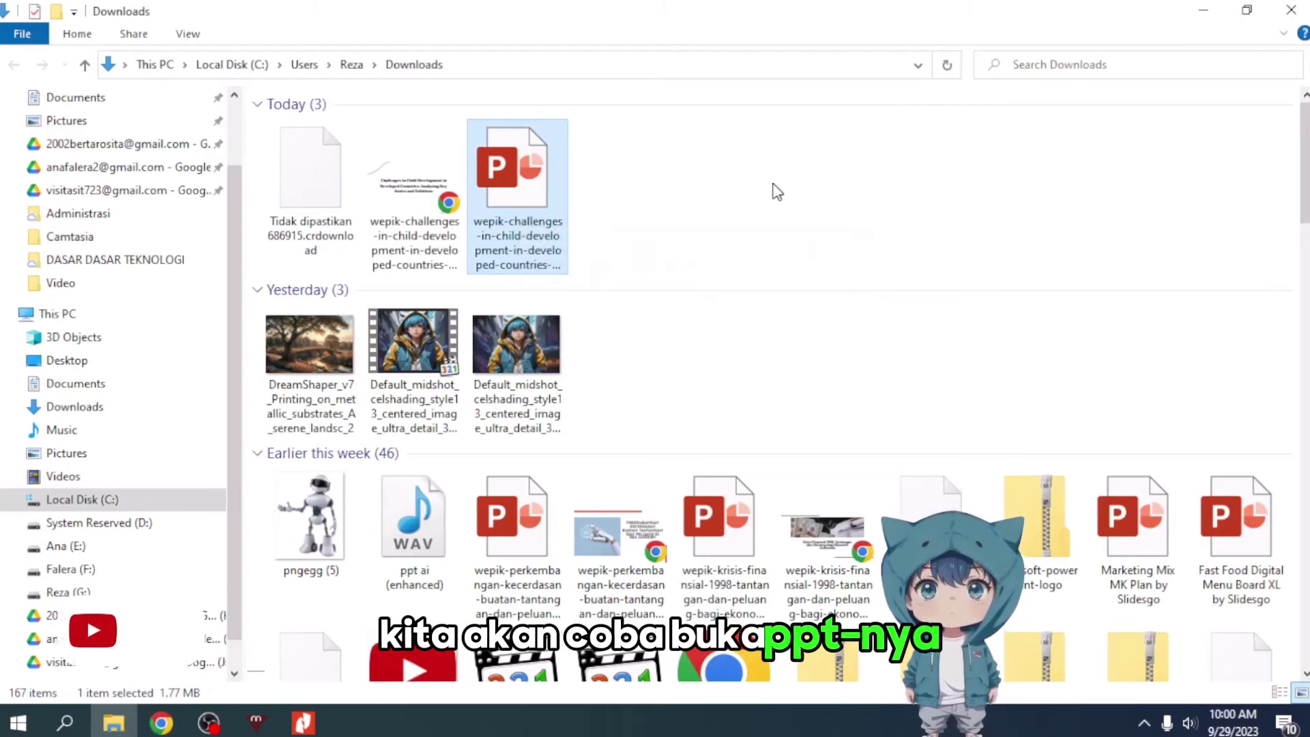
key(Return)
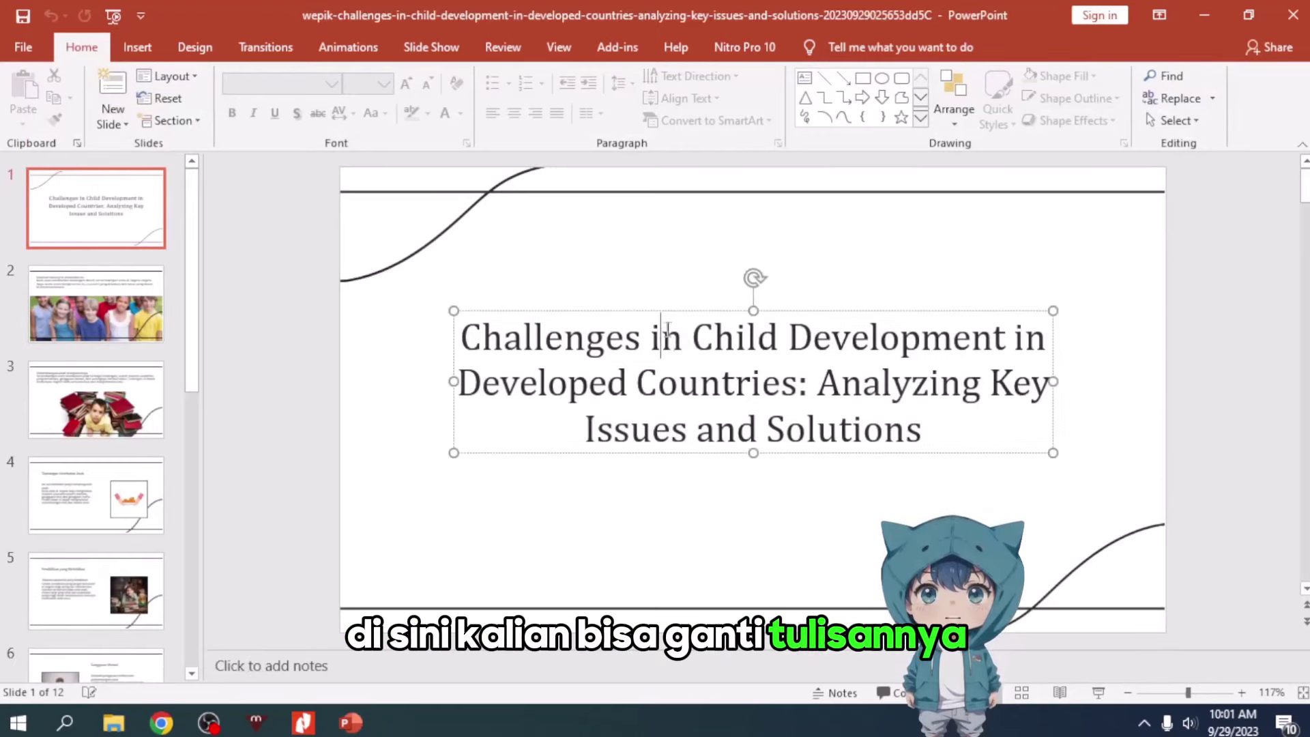
Scroll through the slides and show slide 10, the Kolaborasi slide with three people.
scroll(228, 341, down, 1)
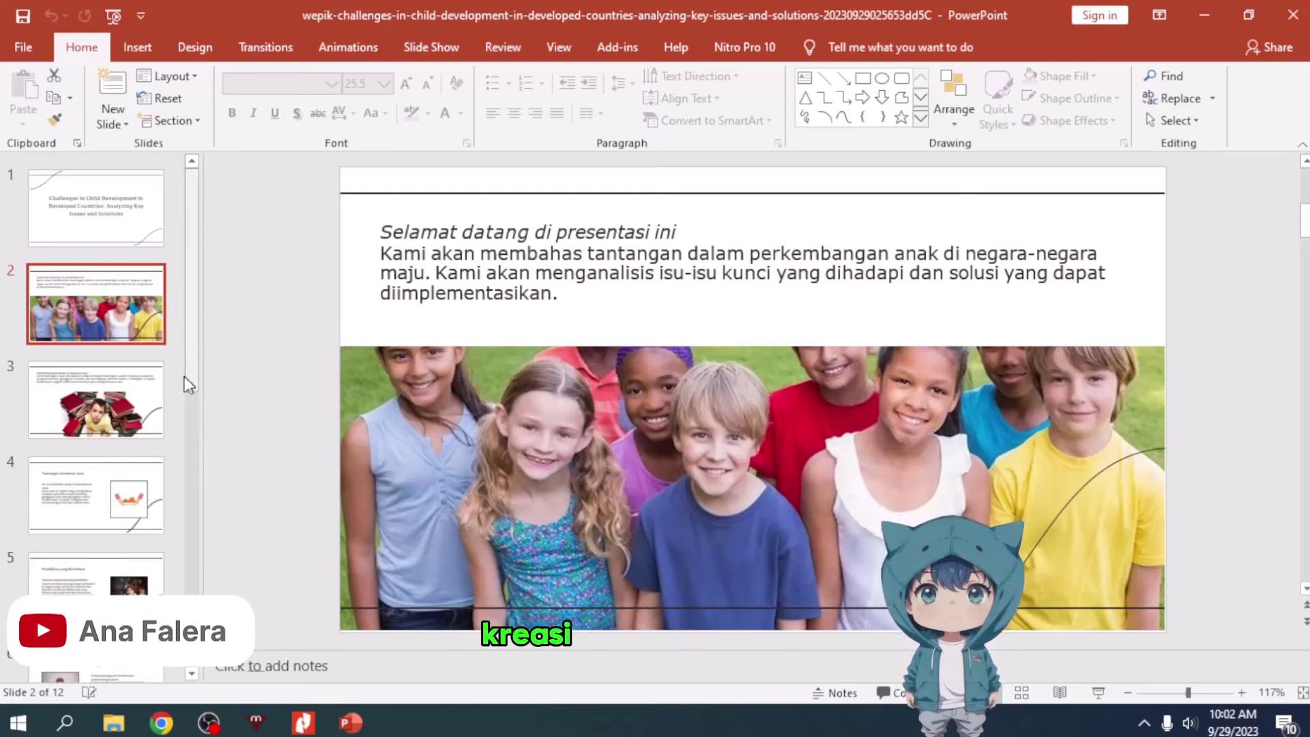
scroll(183, 383, down, 3)
scroll(182, 383, down, 3)
click(153, 367)
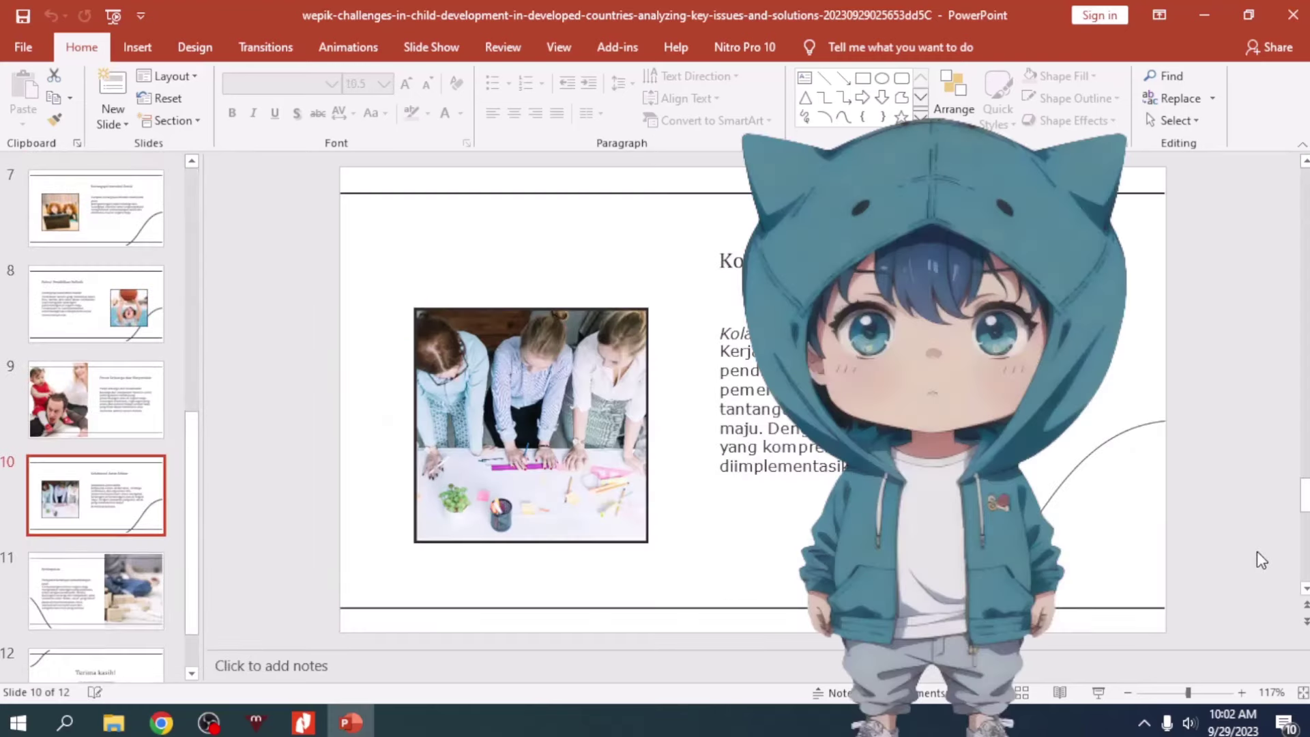